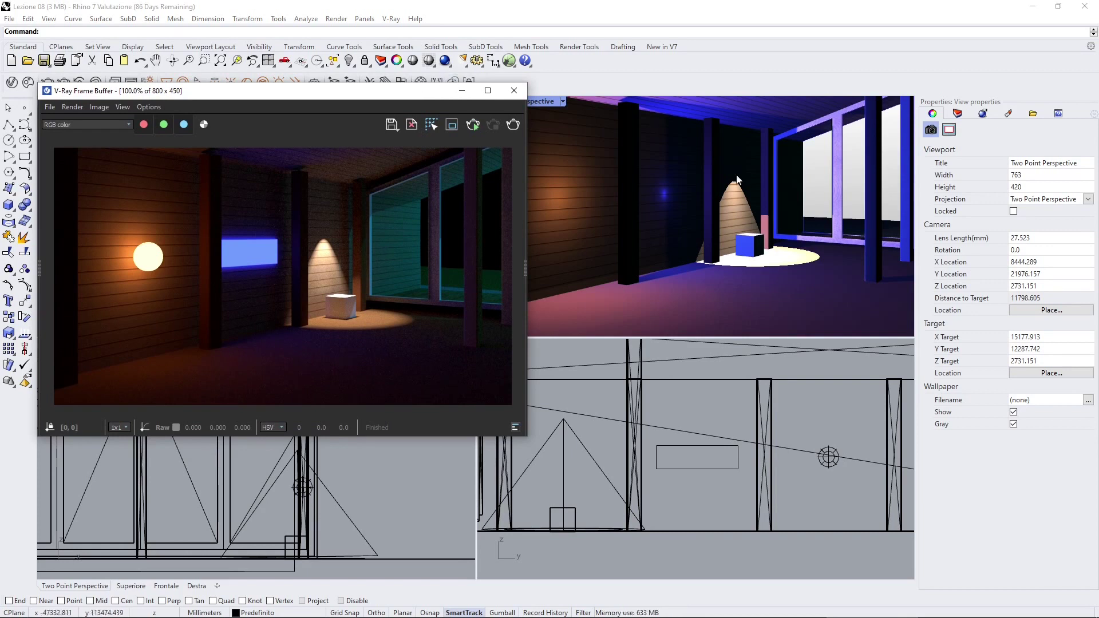
Close the finished render and delete the orange sphere light beside the wall in the plan view.
left_click(513, 92)
scroll(220, 233, "down", 5)
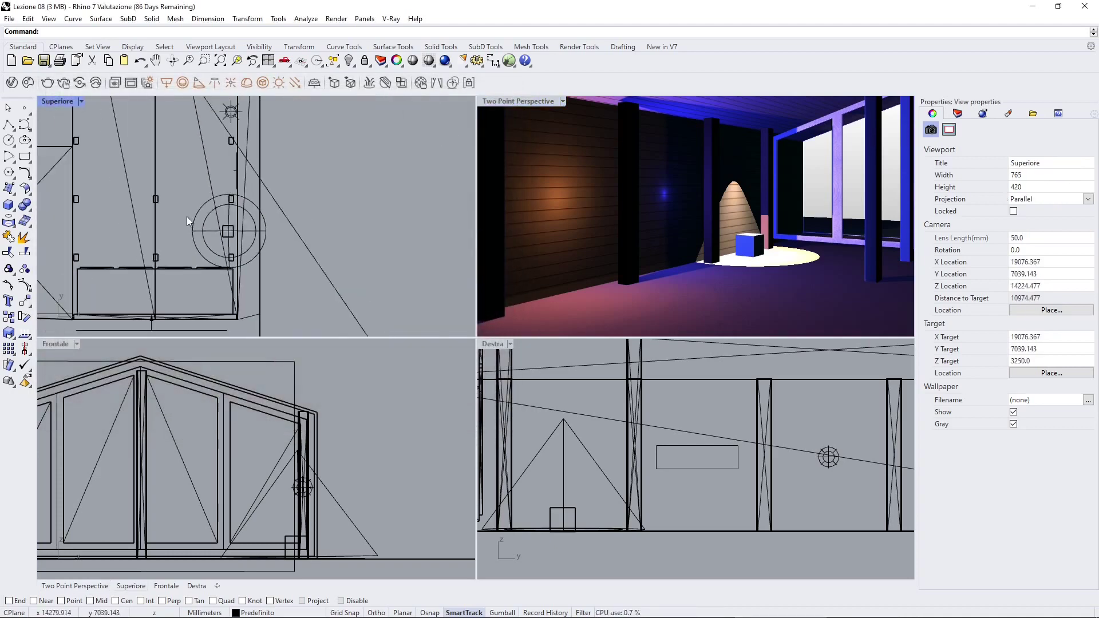
scroll(266, 224, "down", 2)
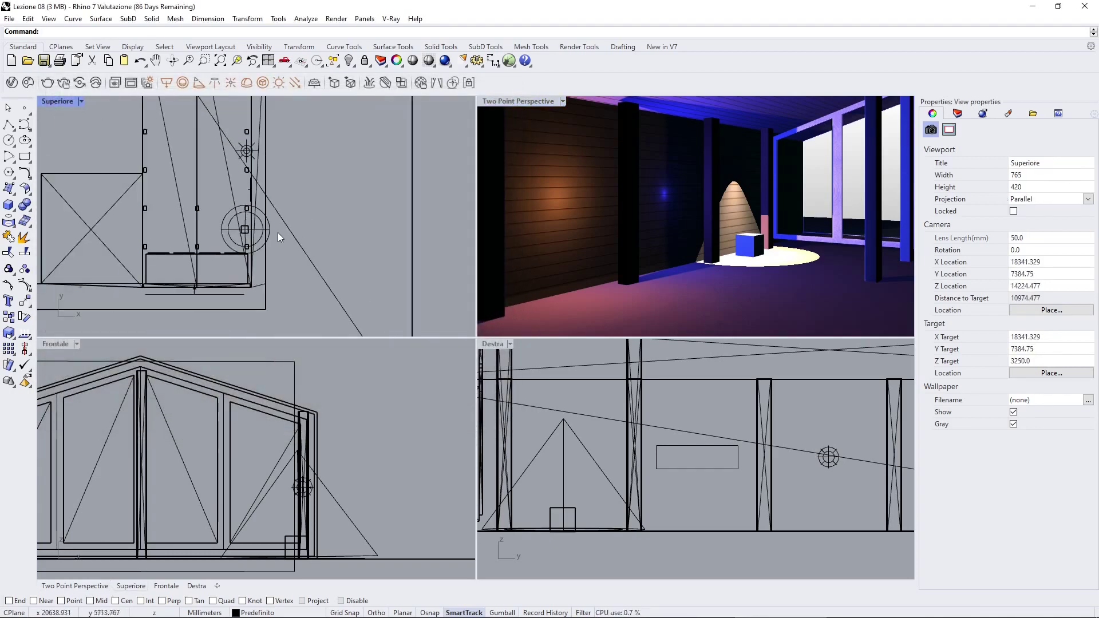
left_click(245, 138)
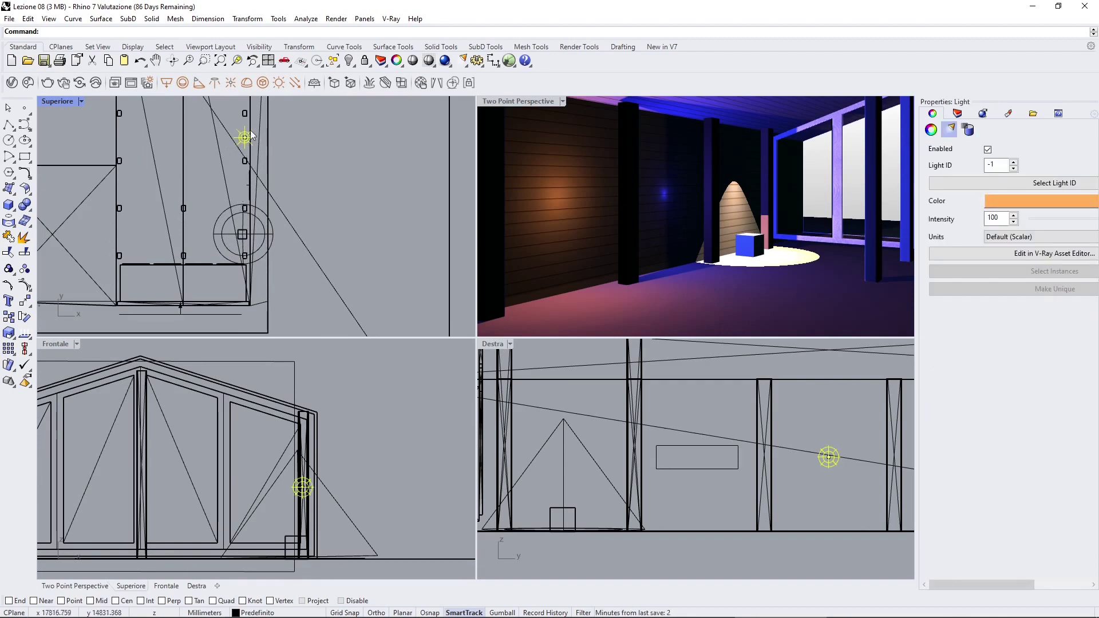
scroll(250, 138, "up", 4)
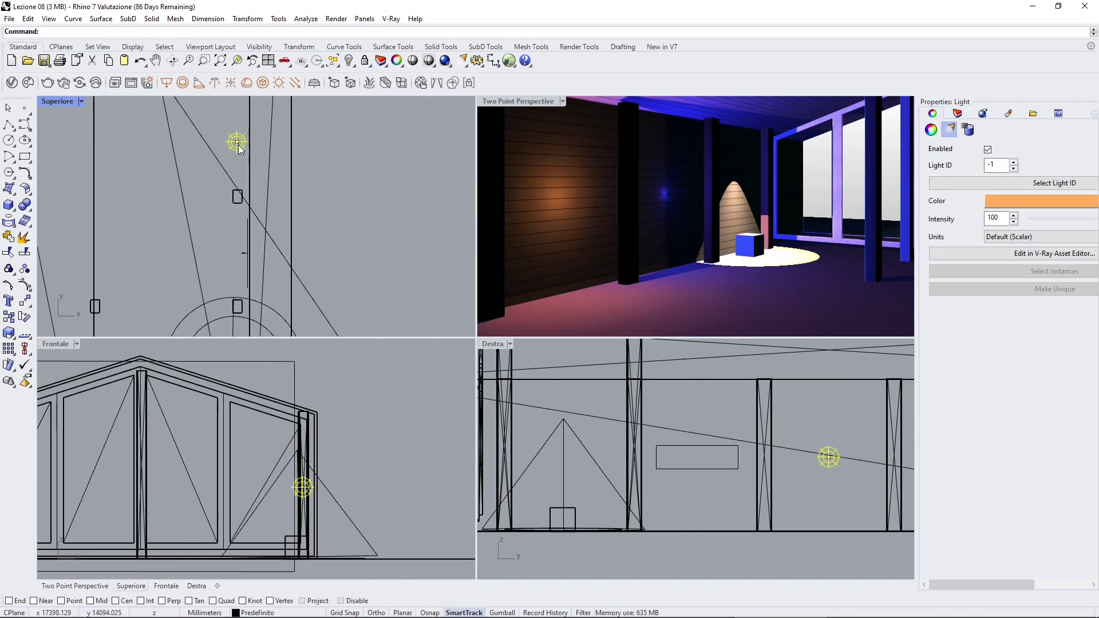
key("Delete")
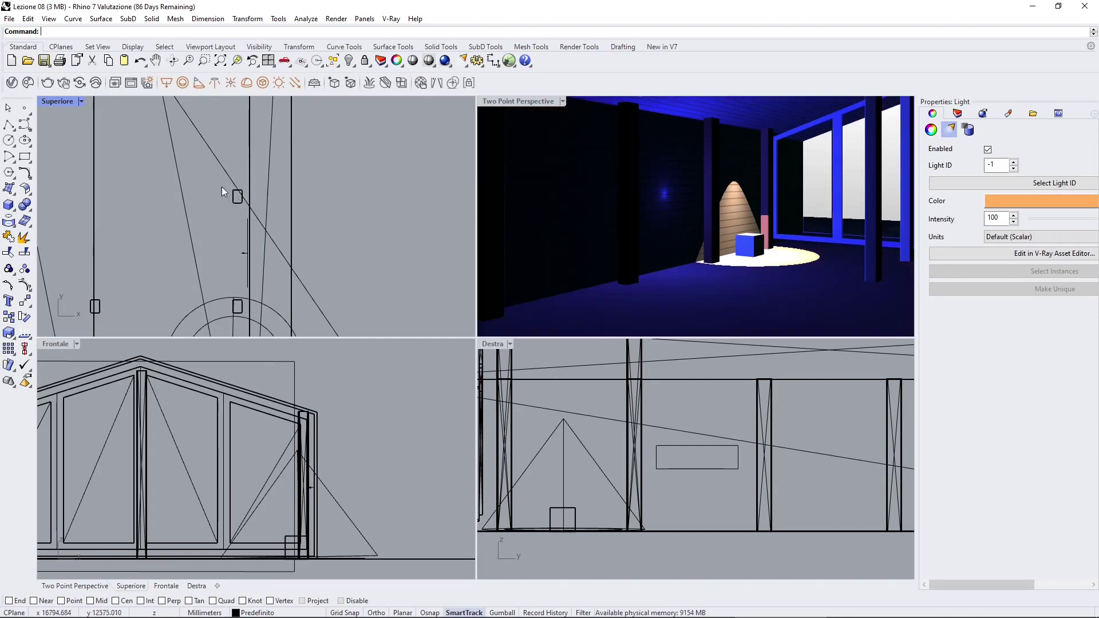
Delete the blue rectangle light mounted on the side wall between the pillars.
left_click(244, 253)
scroll(286, 181, "down", 3)
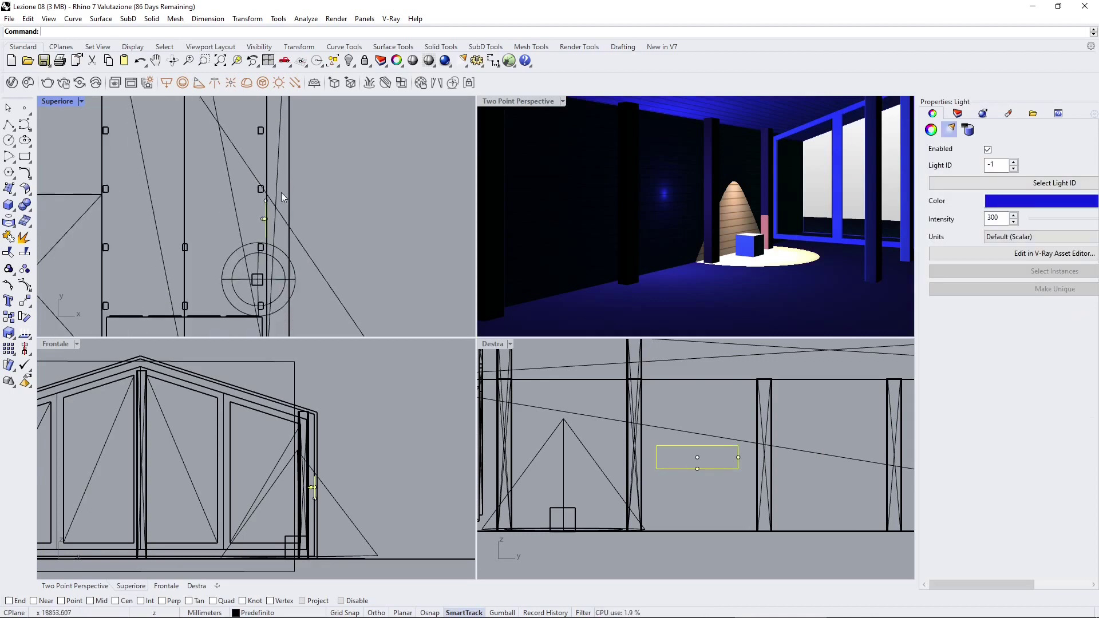
scroll(280, 192, "up", 2)
key("Delete")
Delete the spotlight shining down on the small cube.
scroll(253, 260, "up", 3)
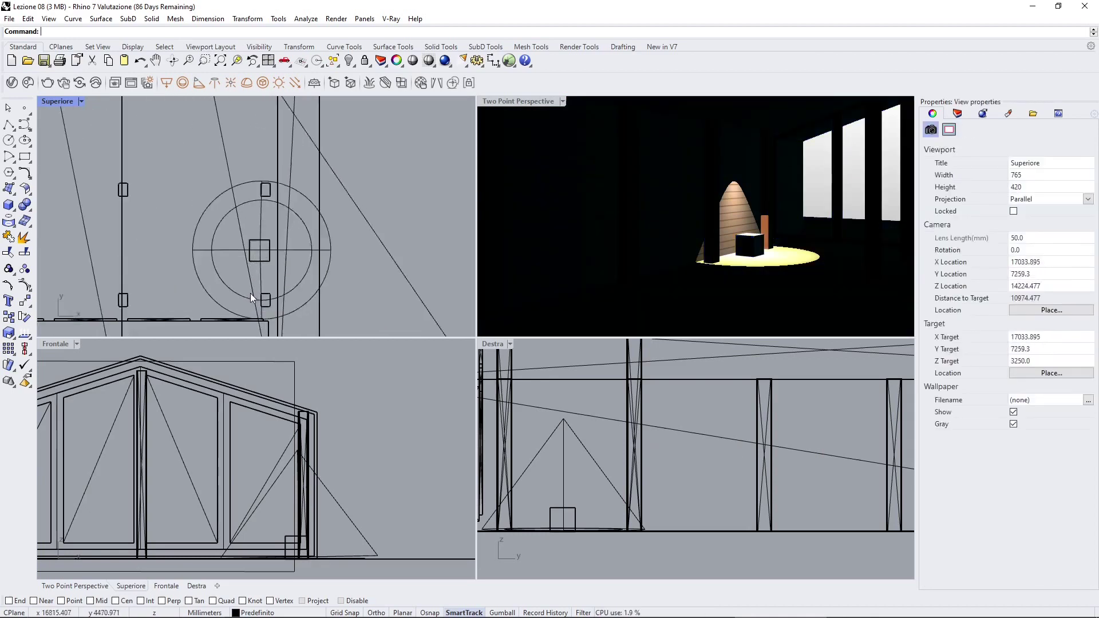
scroll(250, 293, "up", 2)
left_click(263, 243)
key("Delete")
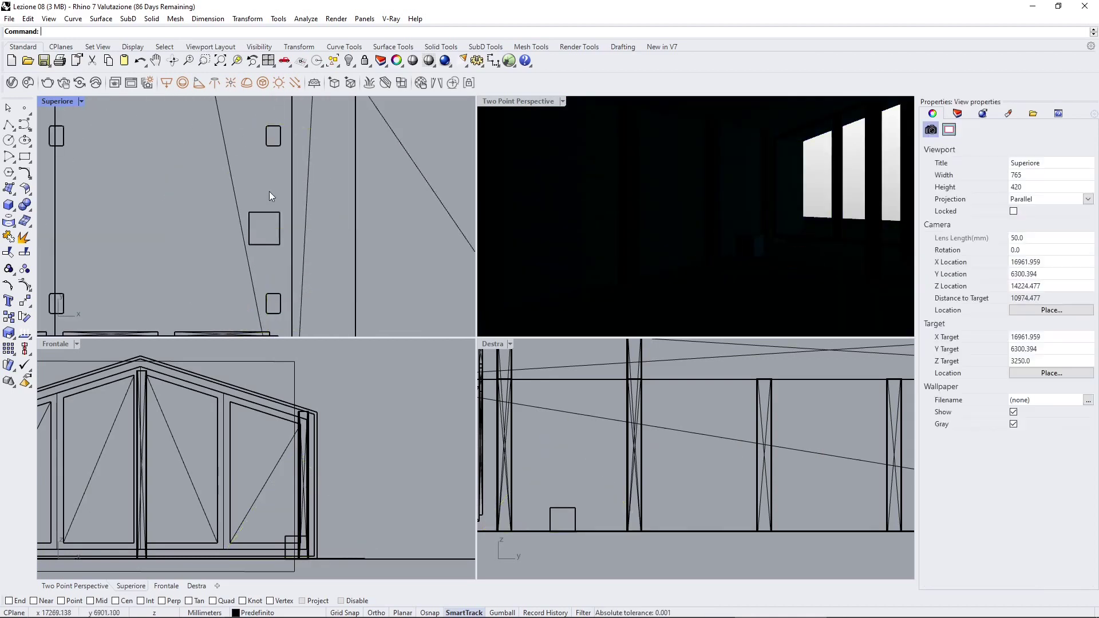
Select the small cube and the large cyan rectangle light outside the glazed front to check their properties.
scroll(269, 195, "down", 3)
left_click(269, 194)
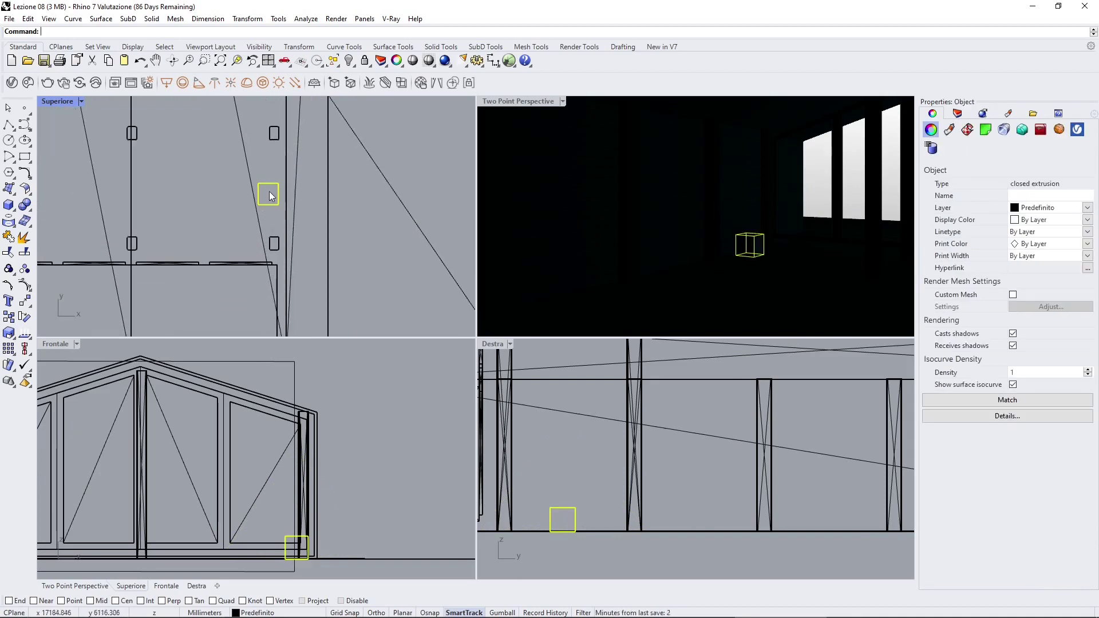
left_click(355, 201)
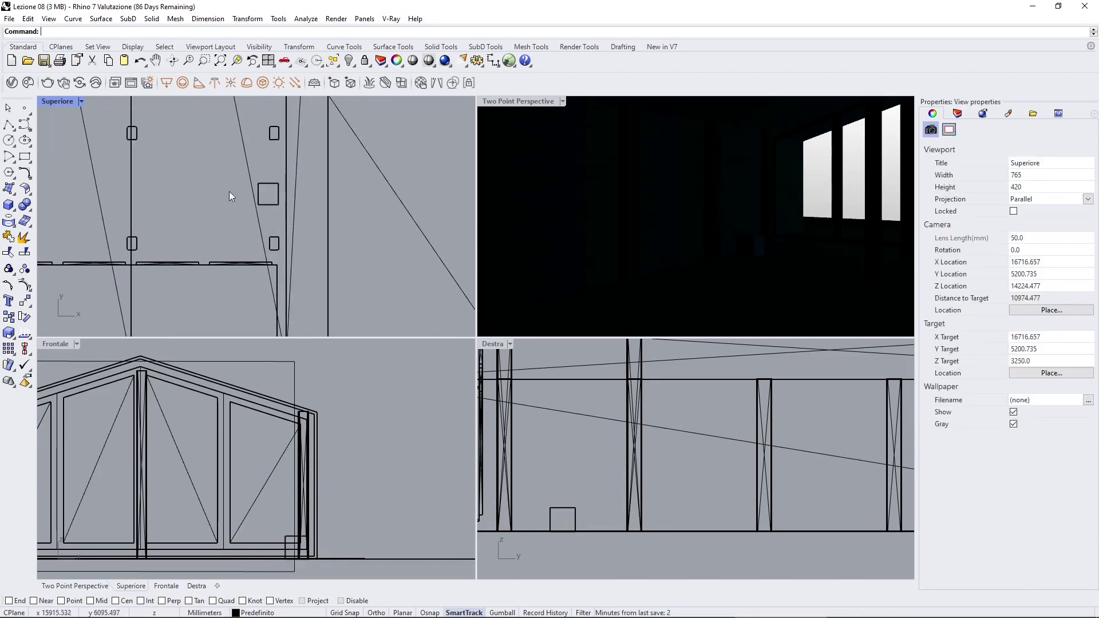
scroll(238, 156, "down", 4)
scroll(191, 209, "up", 3)
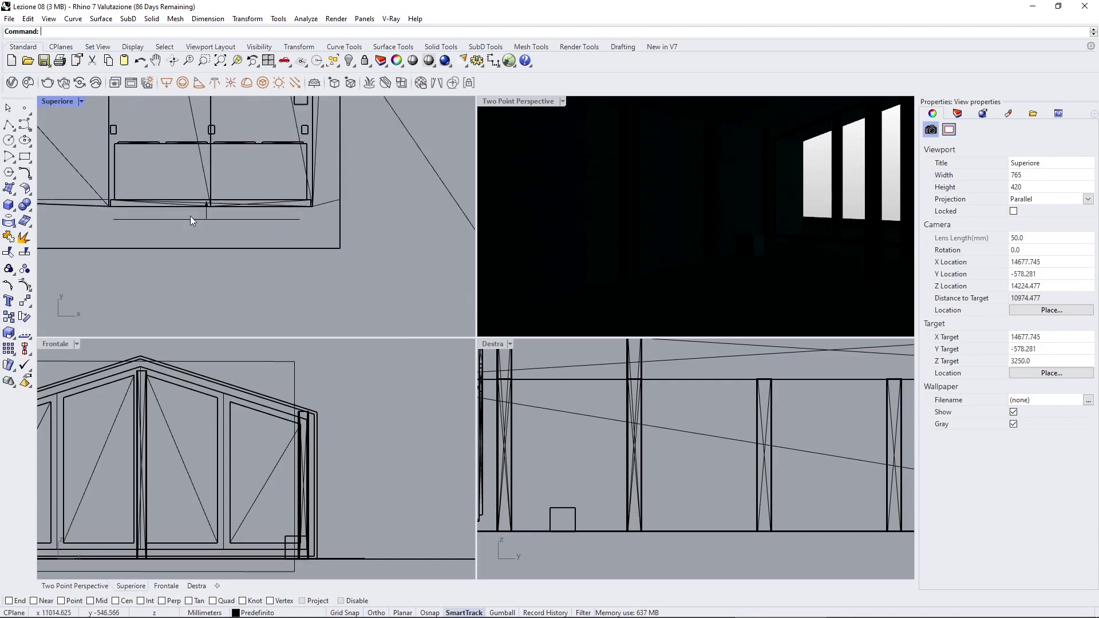
left_click(198, 220)
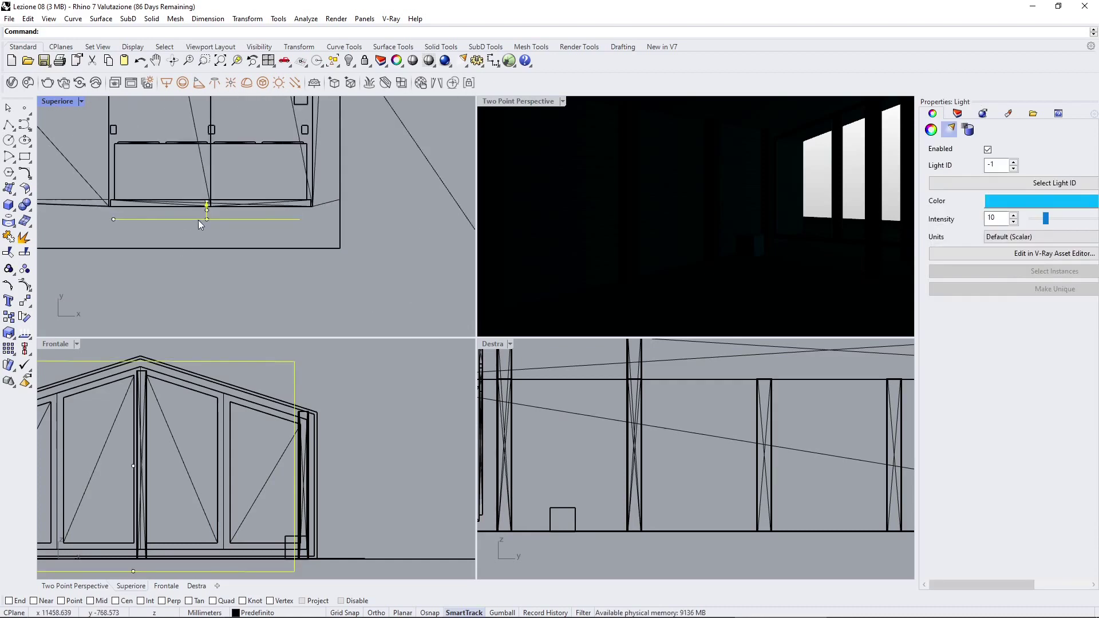
key("Delete")
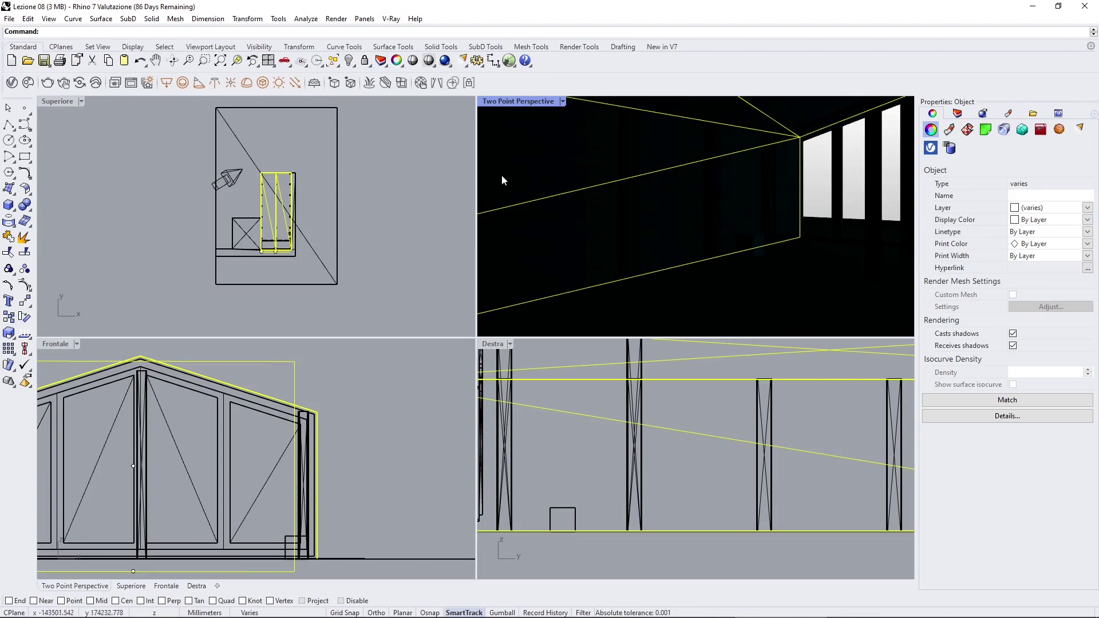
Render the two-point perspective view with V-Ray to check the remaining lighting, and close the frame buffer.
left_click(496, 143)
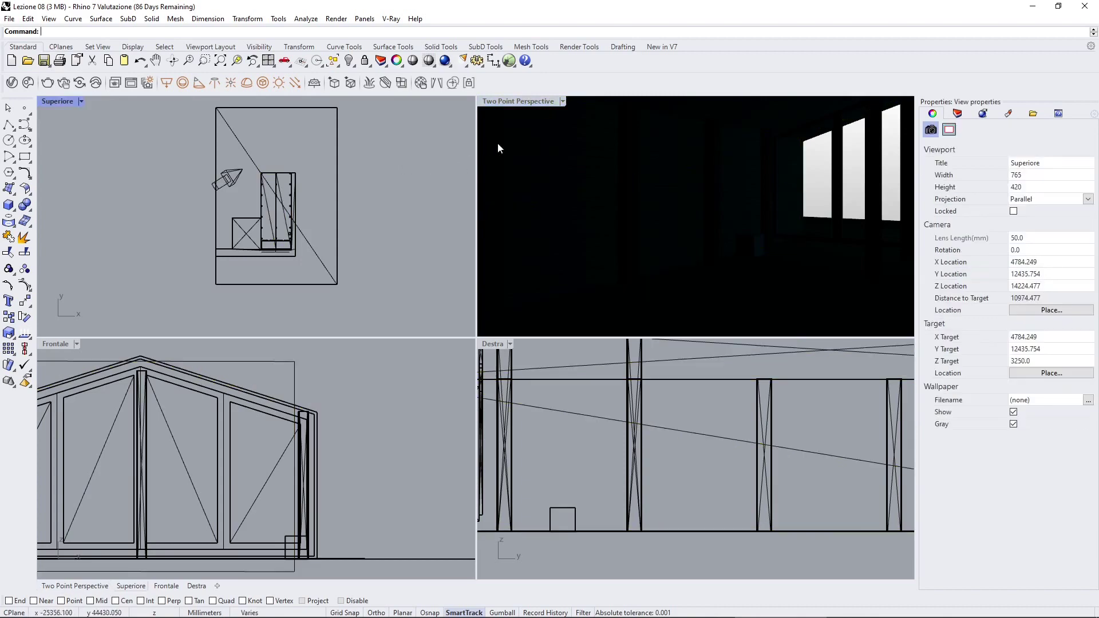
left_click(145, 113)
left_click(129, 86)
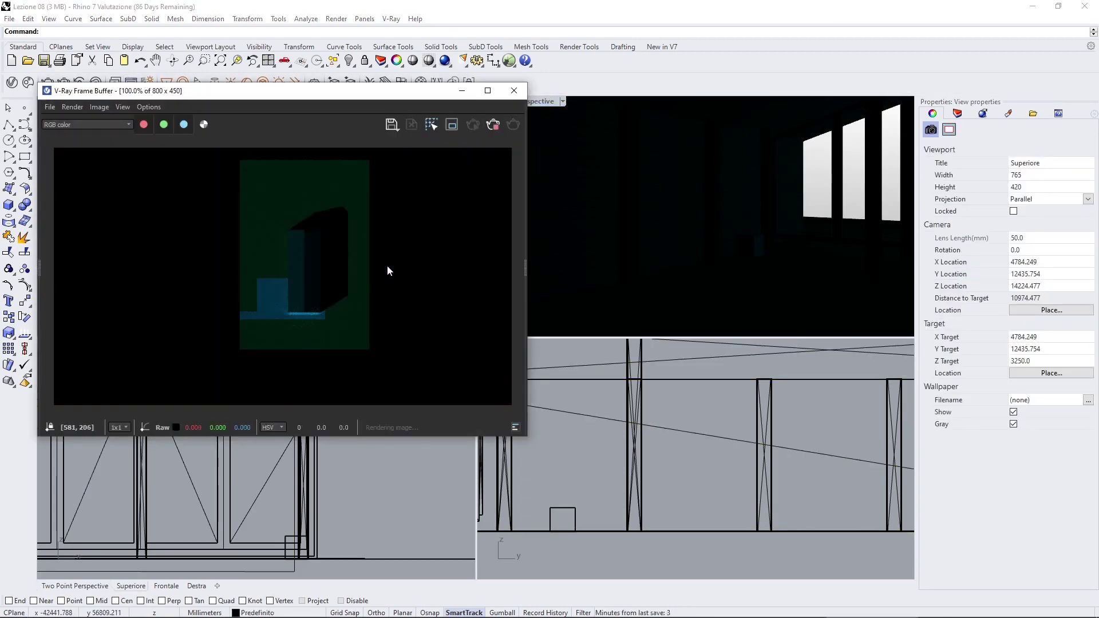
left_click(552, 139)
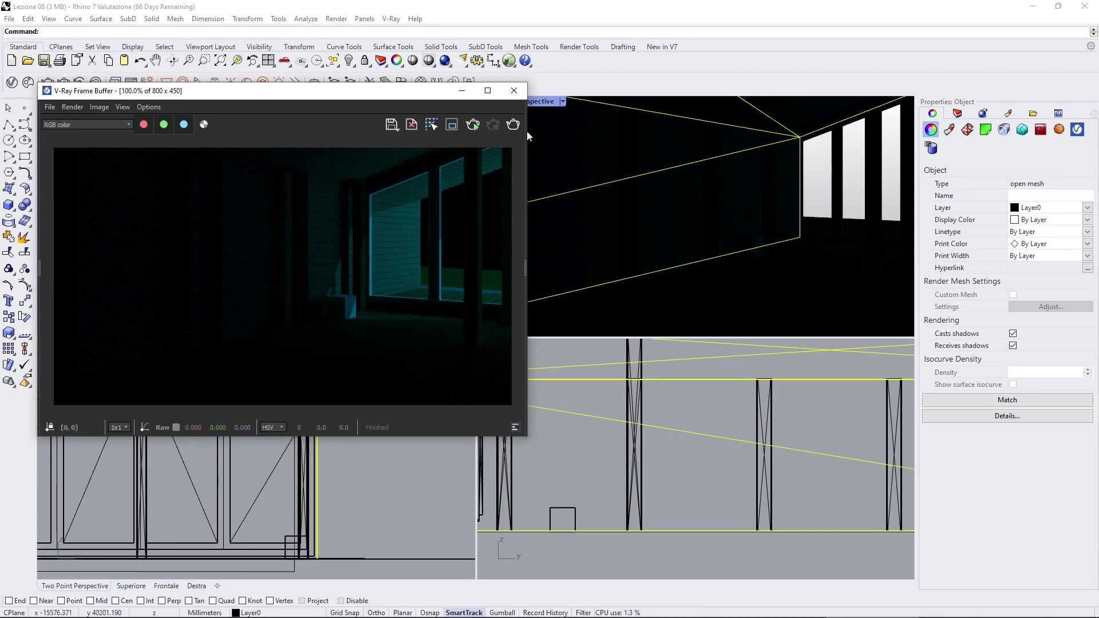
left_click(524, 97)
Select the sun object in the plan view and check the options of the Sun panel.
left_click(369, 192)
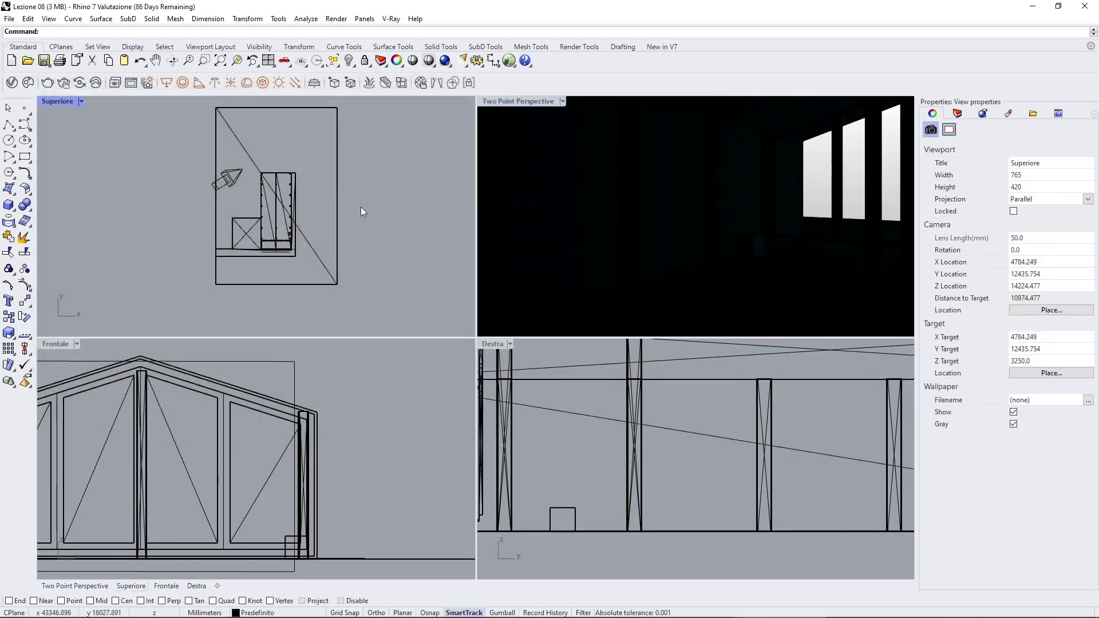
right_click_drag(272, 229, 291, 236)
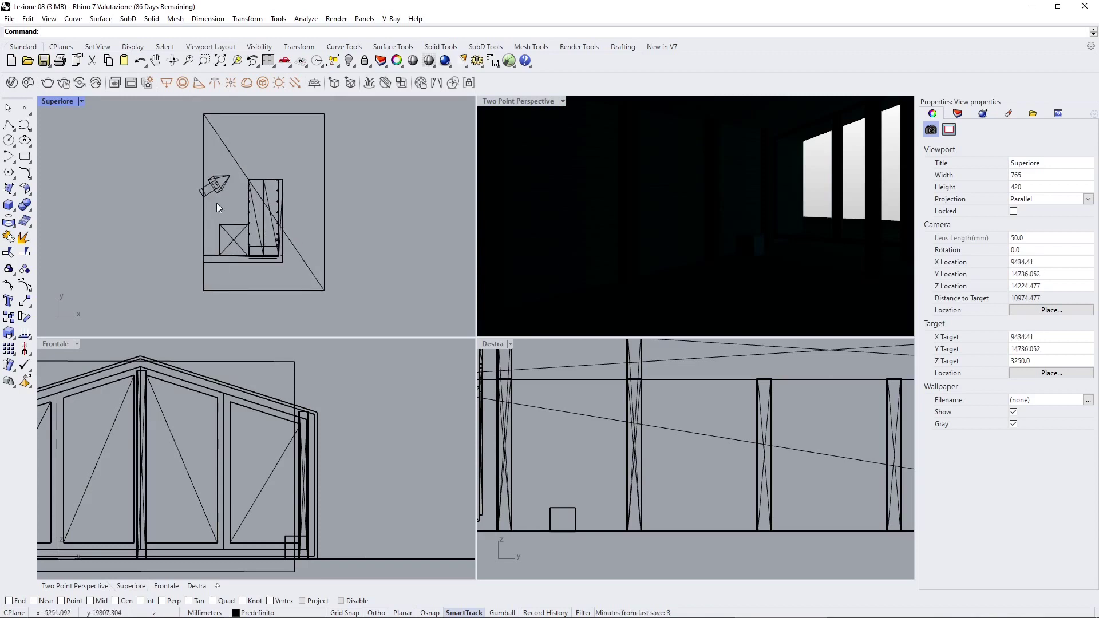
left_click(218, 186)
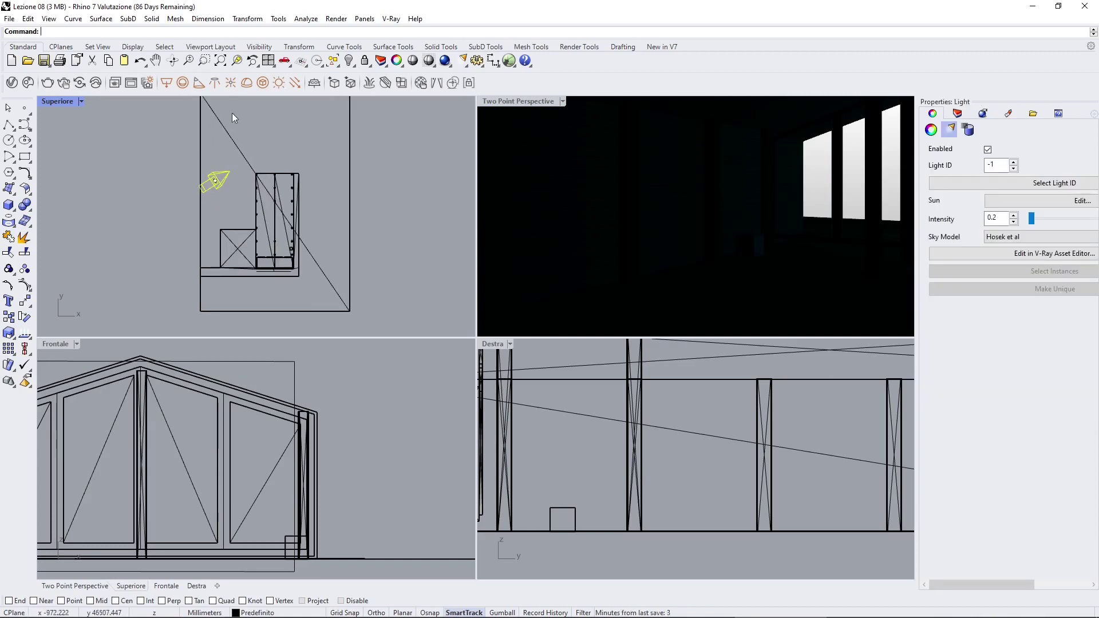
left_click(279, 84)
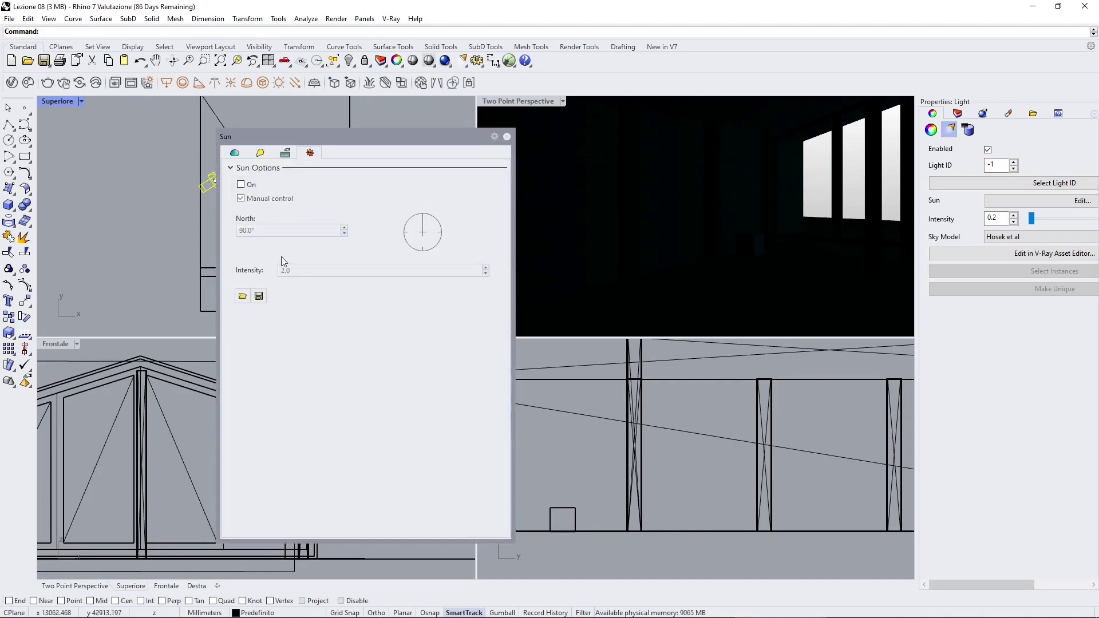
left_click(507, 137)
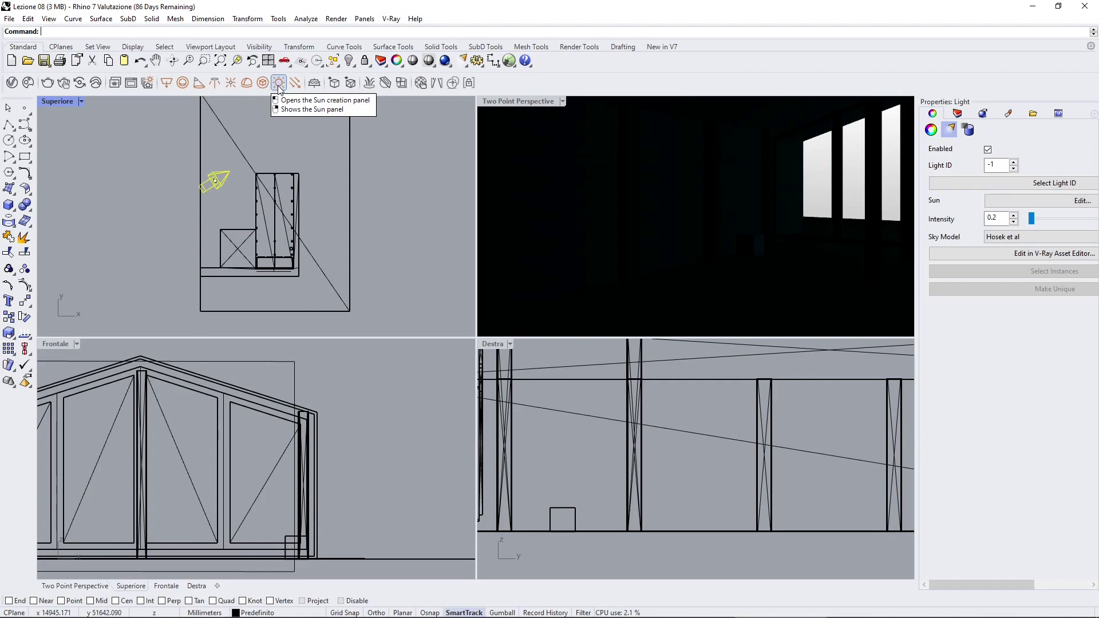
Review the manual control, date, time and location settings in the Sun Angle Calculator, and close it without applying changes.
left_click(279, 83)
left_click_drag(290, 105, 328, 110)
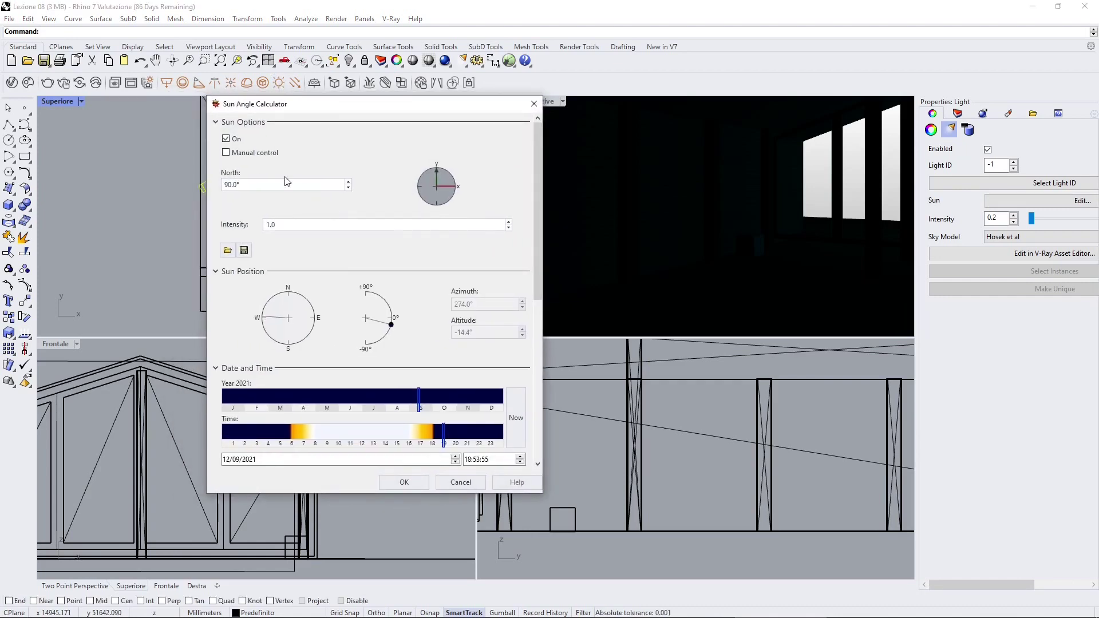
left_click(226, 152)
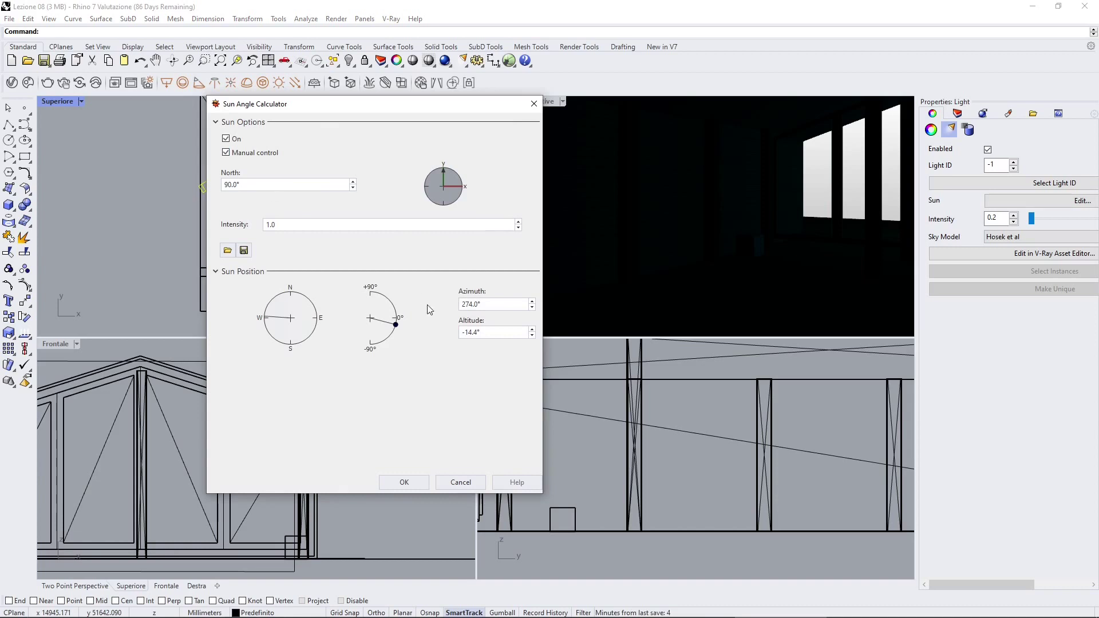
left_click(226, 153)
scroll(410, 355, "down", 1)
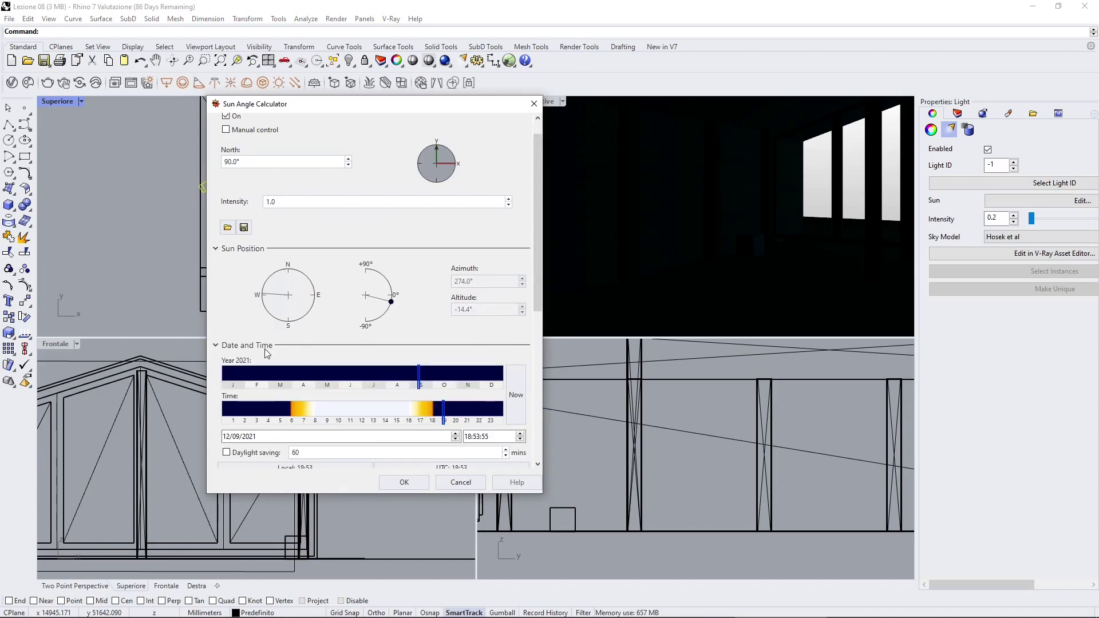
scroll(393, 328, "down", 6)
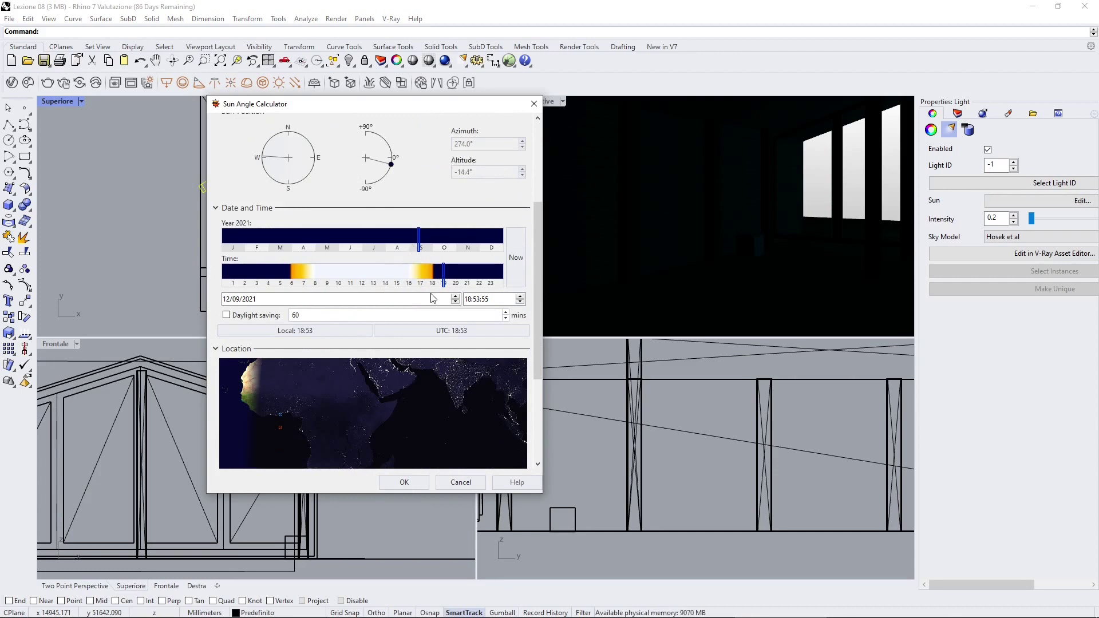
scroll(405, 397, "down", 3)
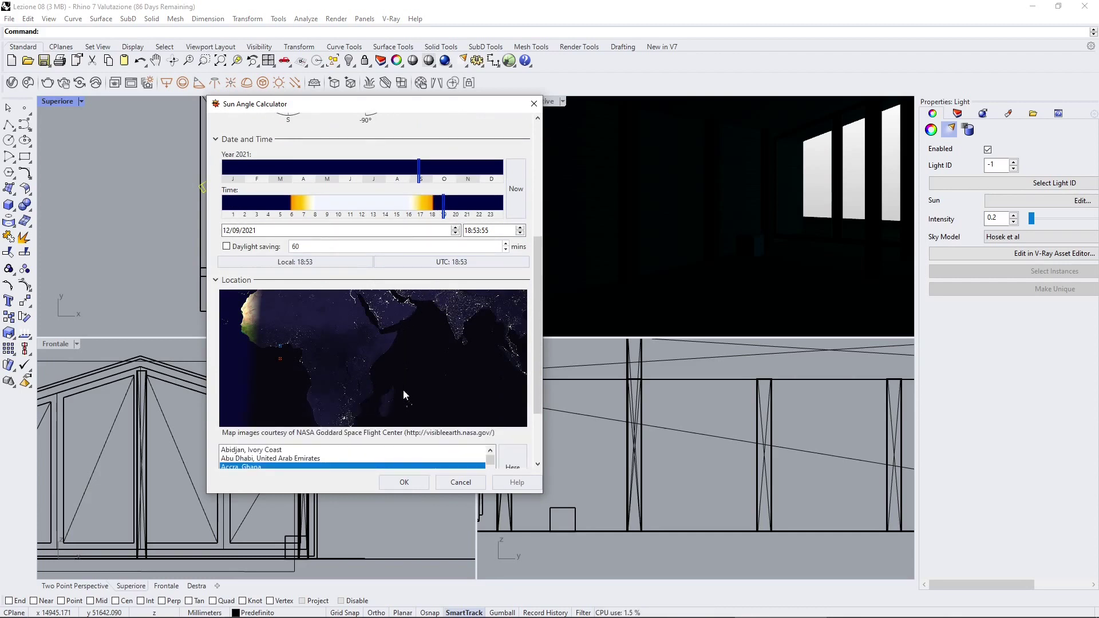
scroll(358, 372, "down", 5)
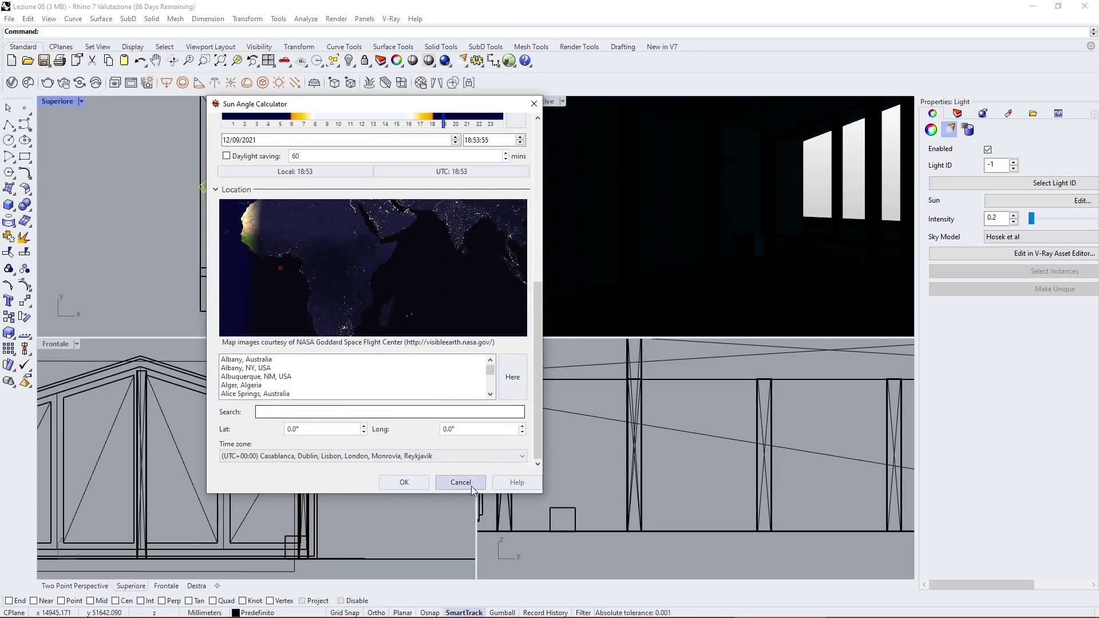
left_click(534, 103)
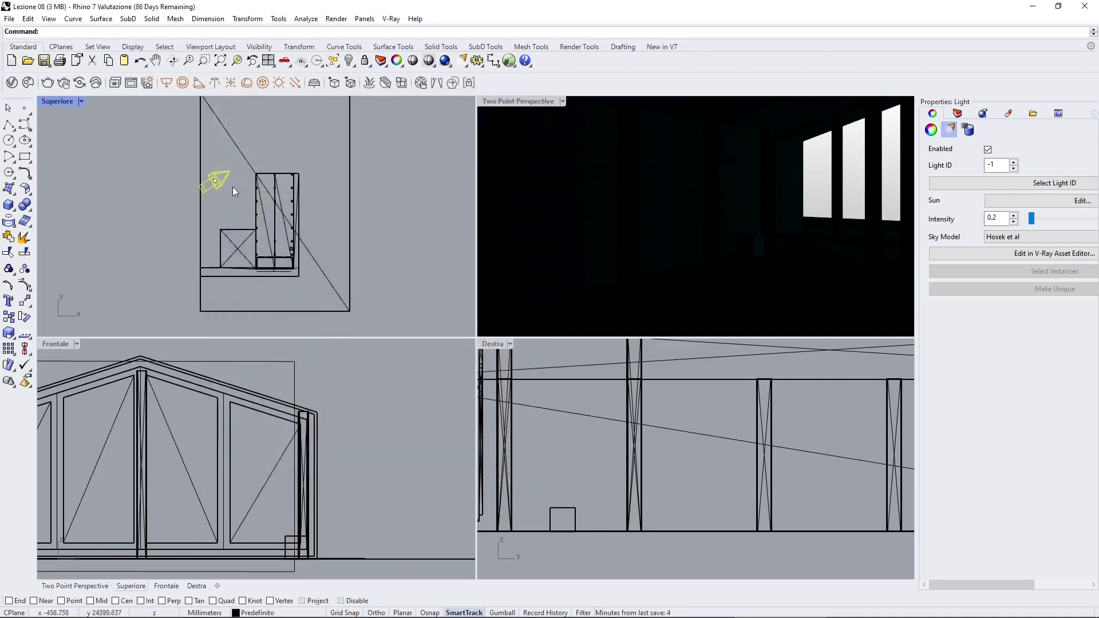
Rotate the sun object about 35° counterclockwise around its own position in the plan view.
scroll(222, 186, "up", 5)
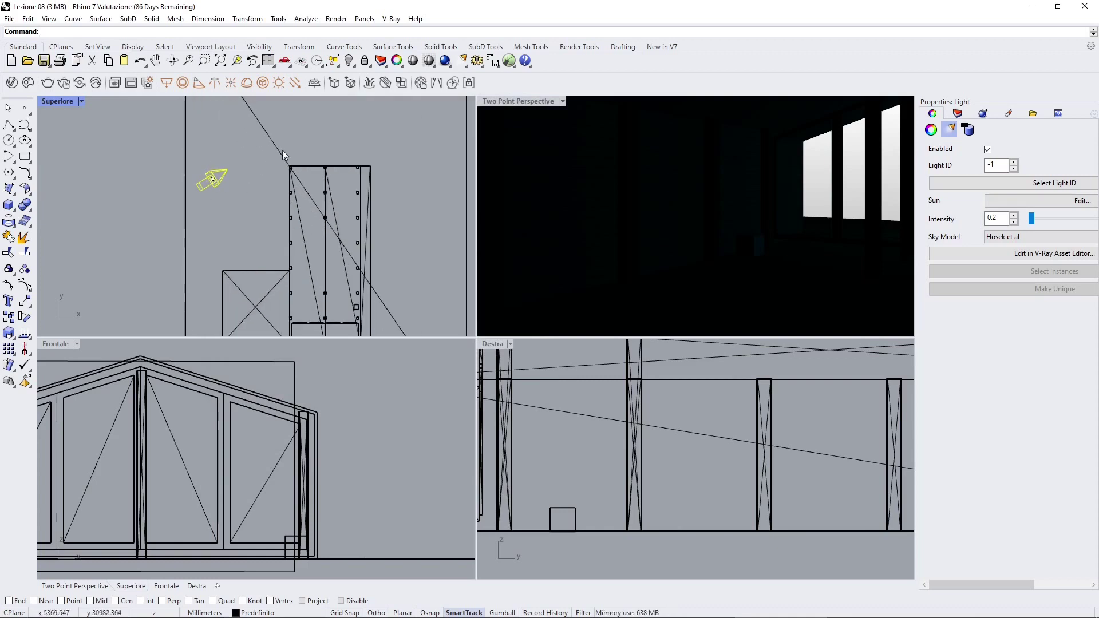
left_click(25, 319)
left_click(212, 181)
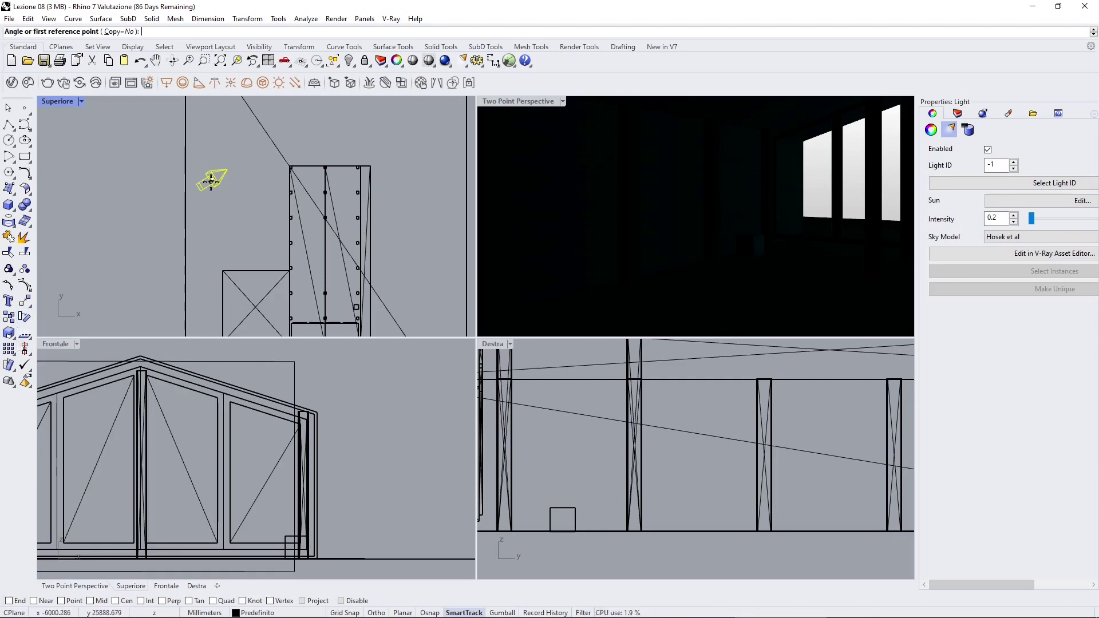
left_click(260, 154)
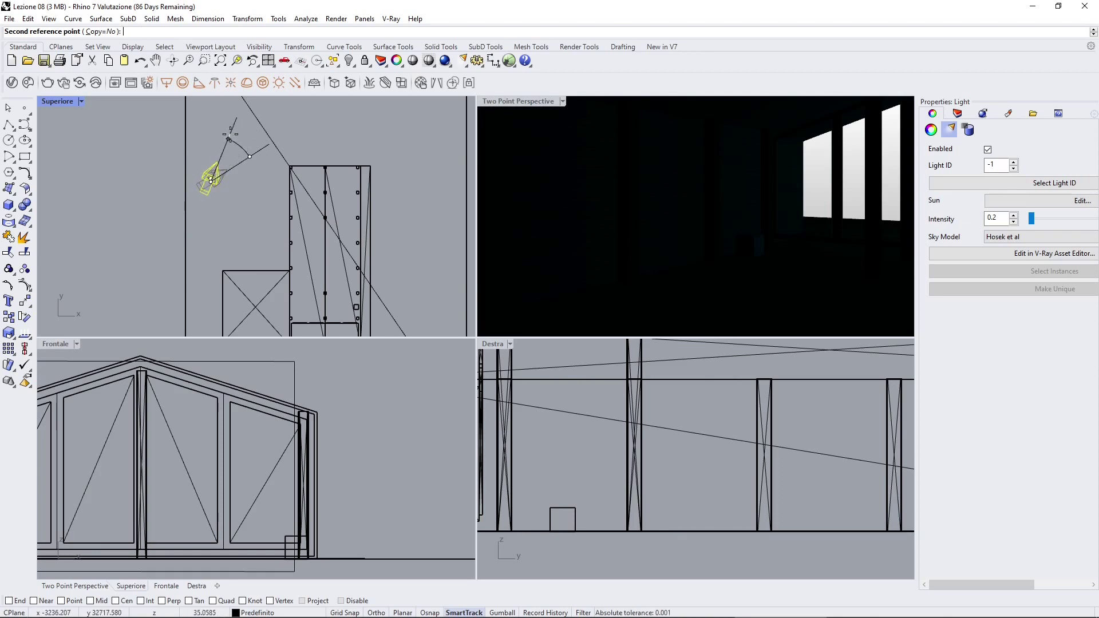
left_click(231, 137)
Render the two-point perspective view to check the rotated sun's shadows, stopping the render early and closing the frame buffer.
left_click(155, 84)
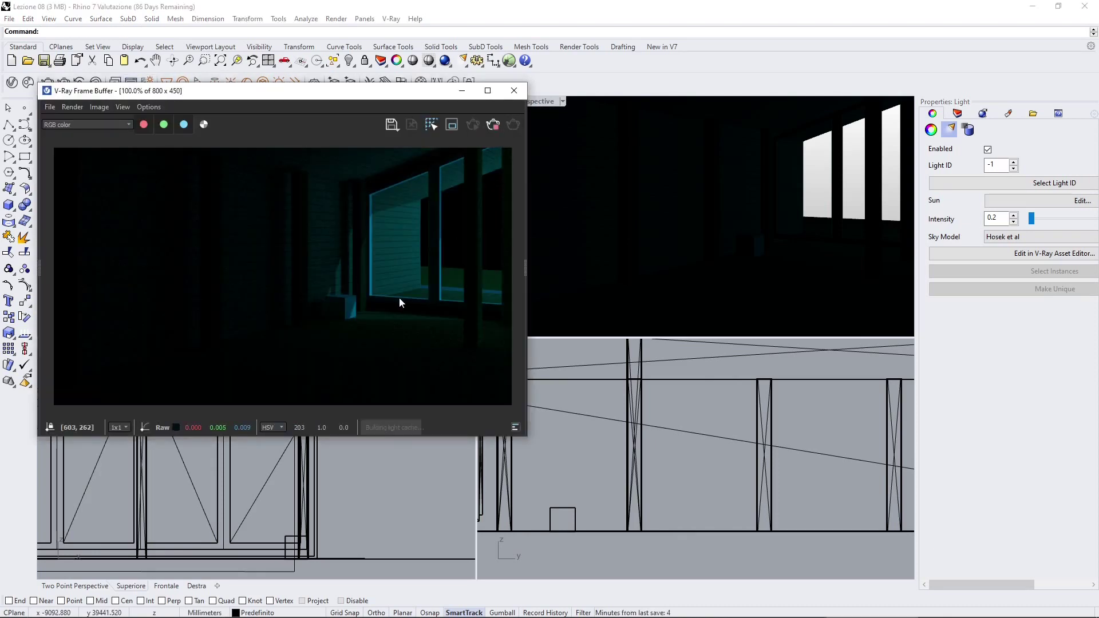
left_click(624, 177)
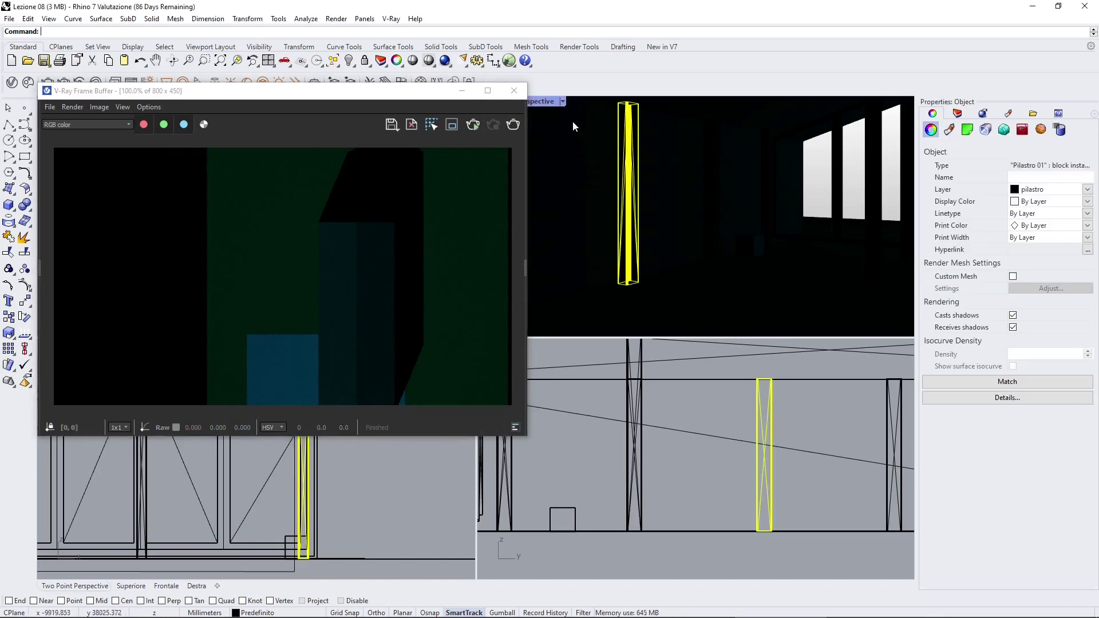
left_click(513, 124)
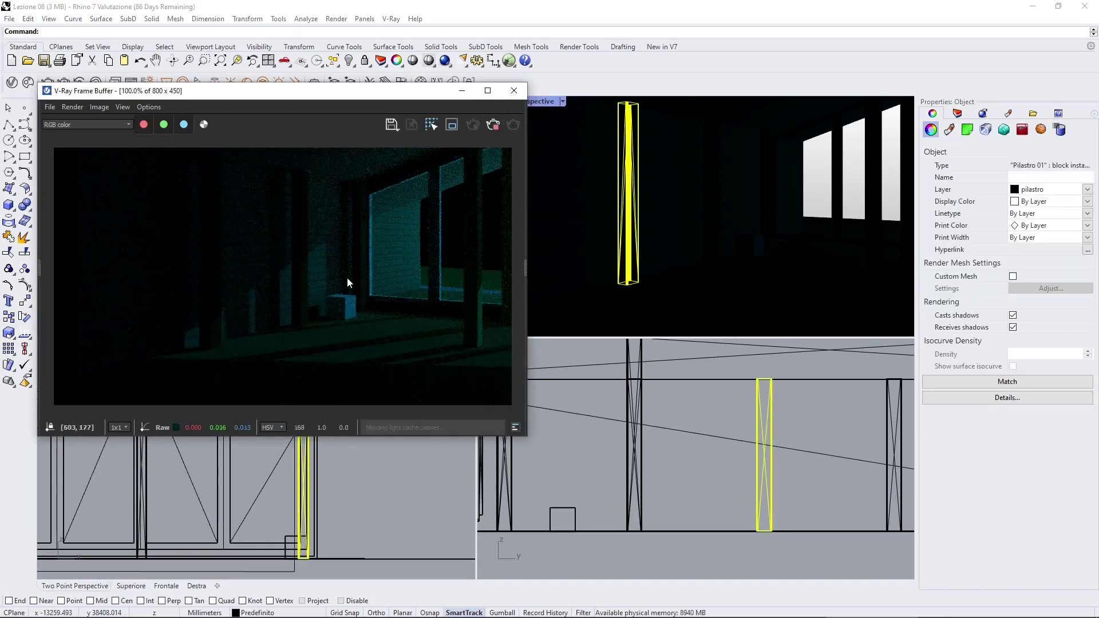
left_click(493, 124)
left_click(514, 91)
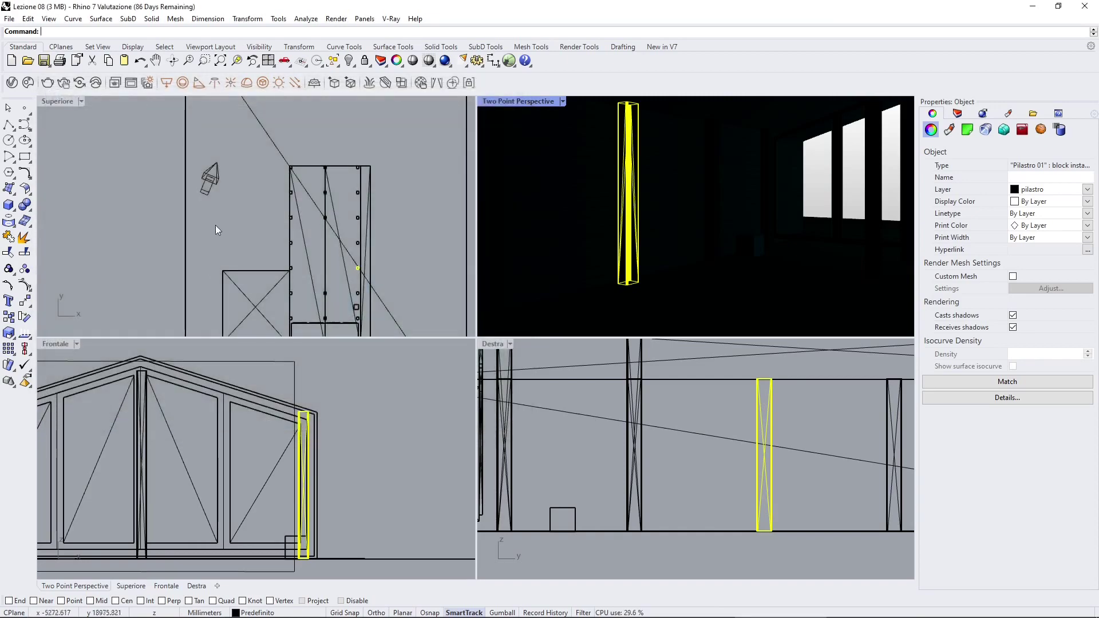
Rotate the sun object clockwise around its own position in the plan view so it points more toward the building.
left_click(213, 180)
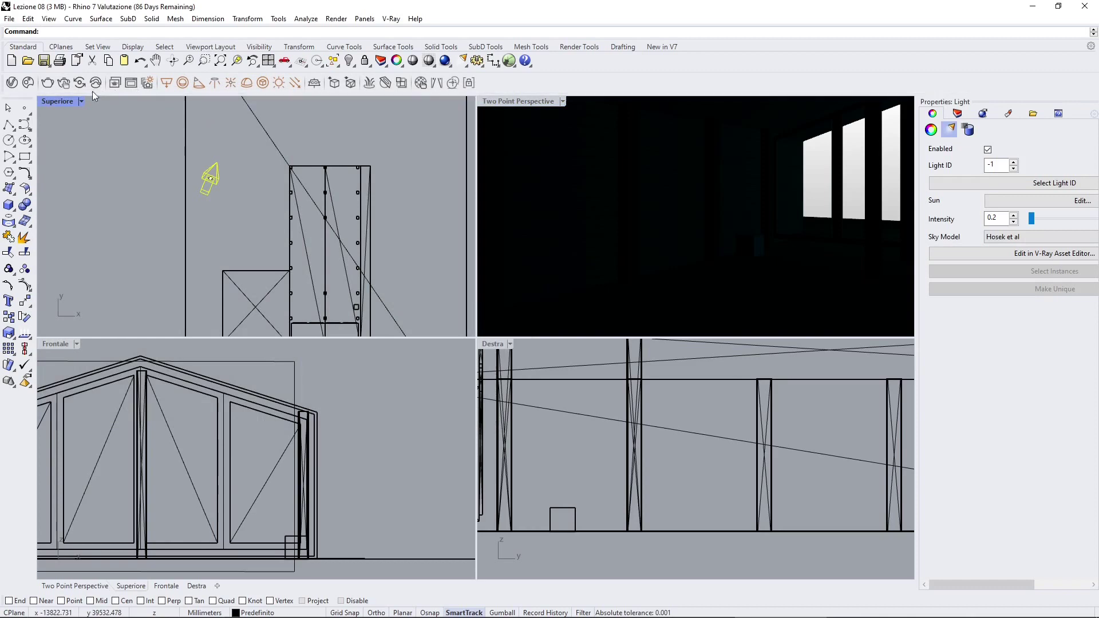
left_click(28, 303)
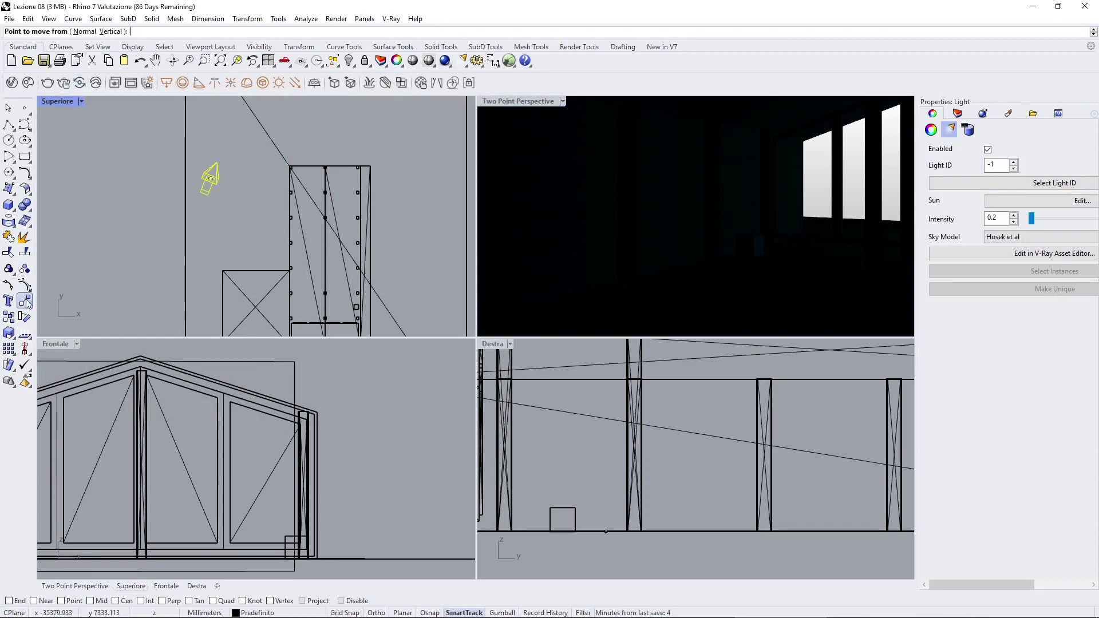
left_click(185, 178)
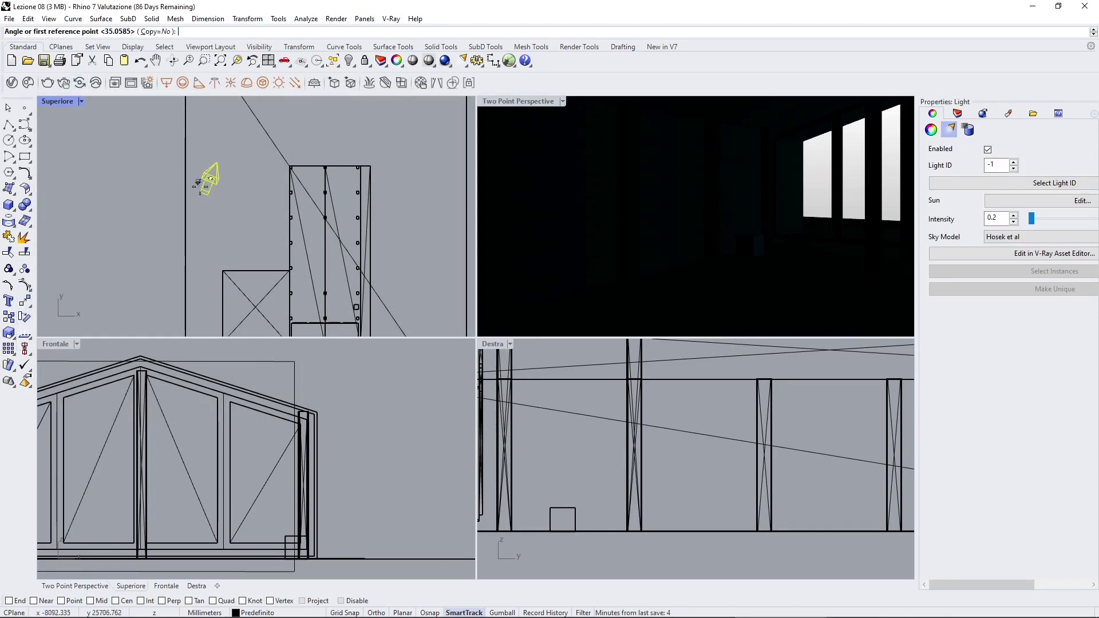
left_click(235, 193)
left_click(228, 234)
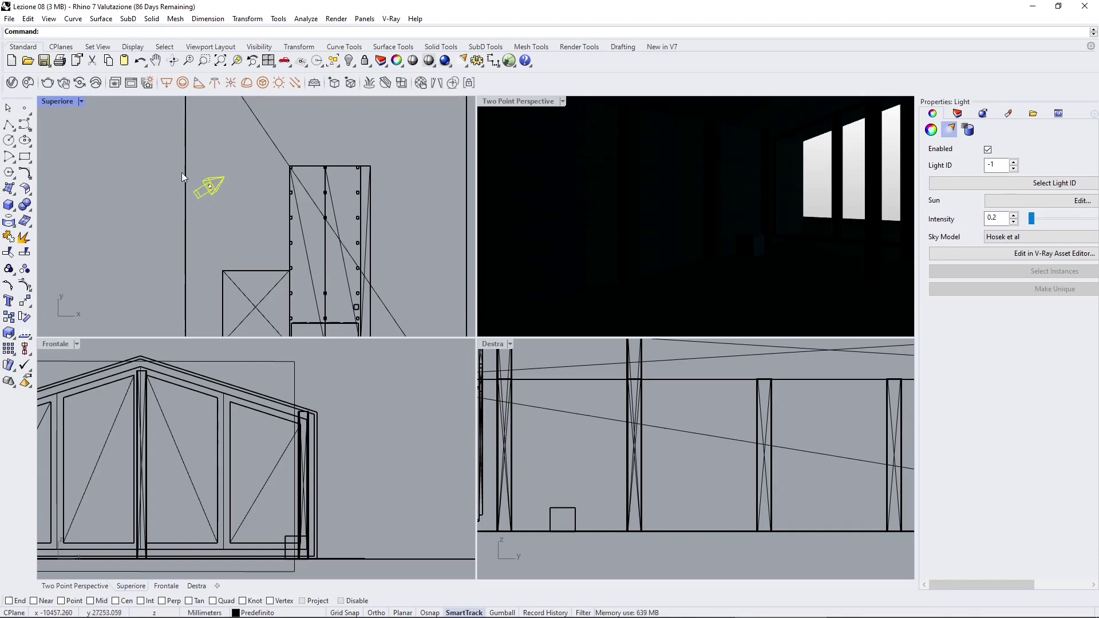
key("Escape")
scroll(260, 219, "up", 3)
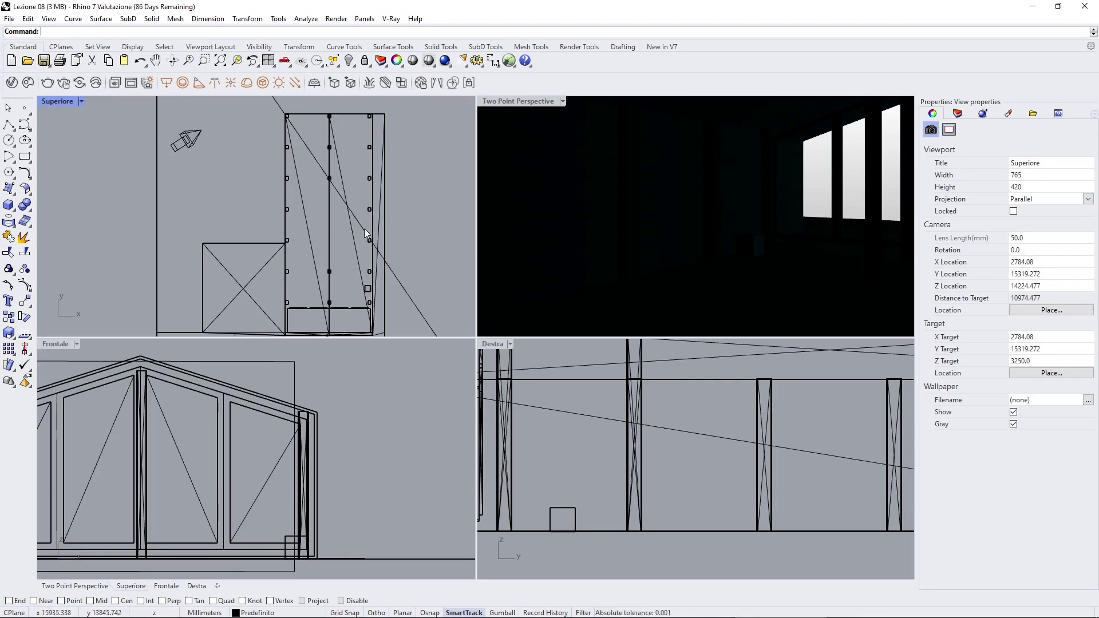
Delete the Rectangle Light asset from the scene's lights in the V-Ray Asset Editor.
left_click(190, 139)
left_click(12, 83)
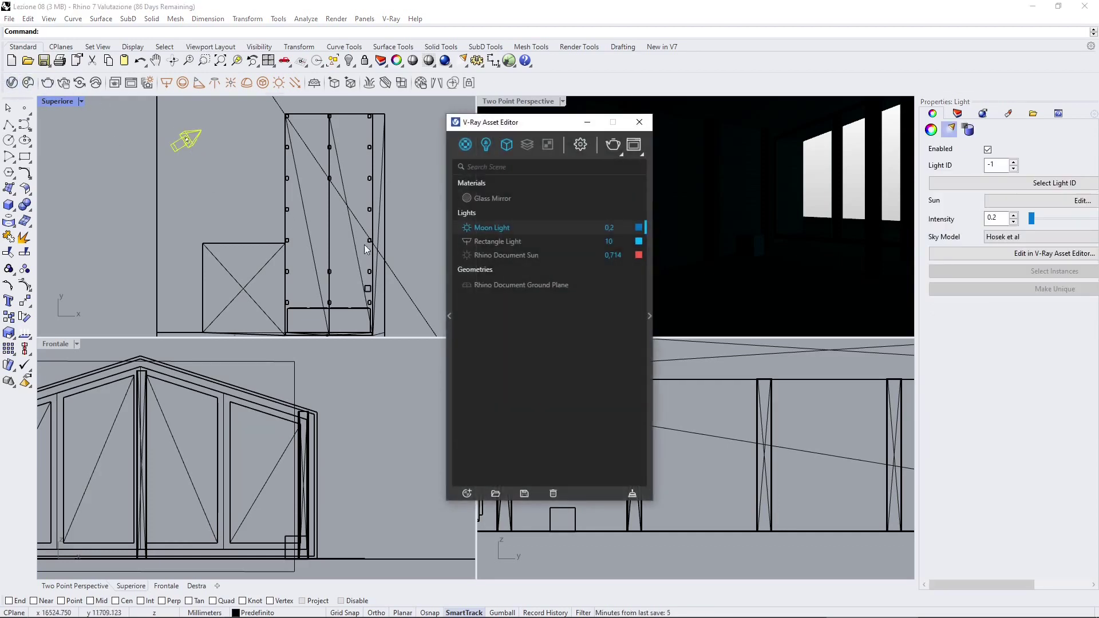
right_click(476, 244)
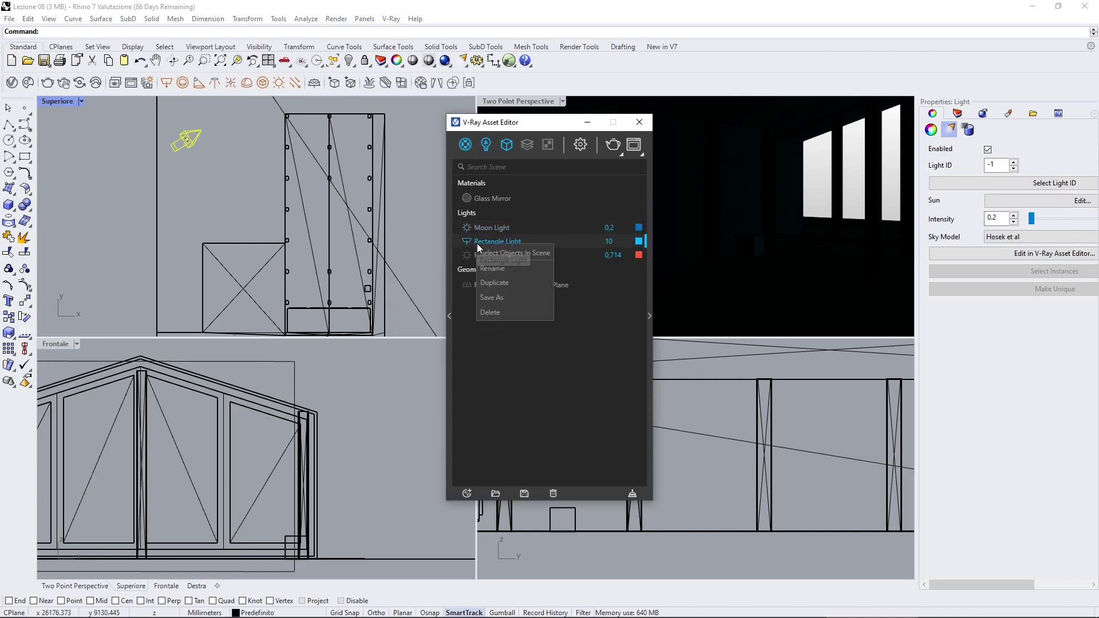
left_click(481, 313)
left_click(577, 316)
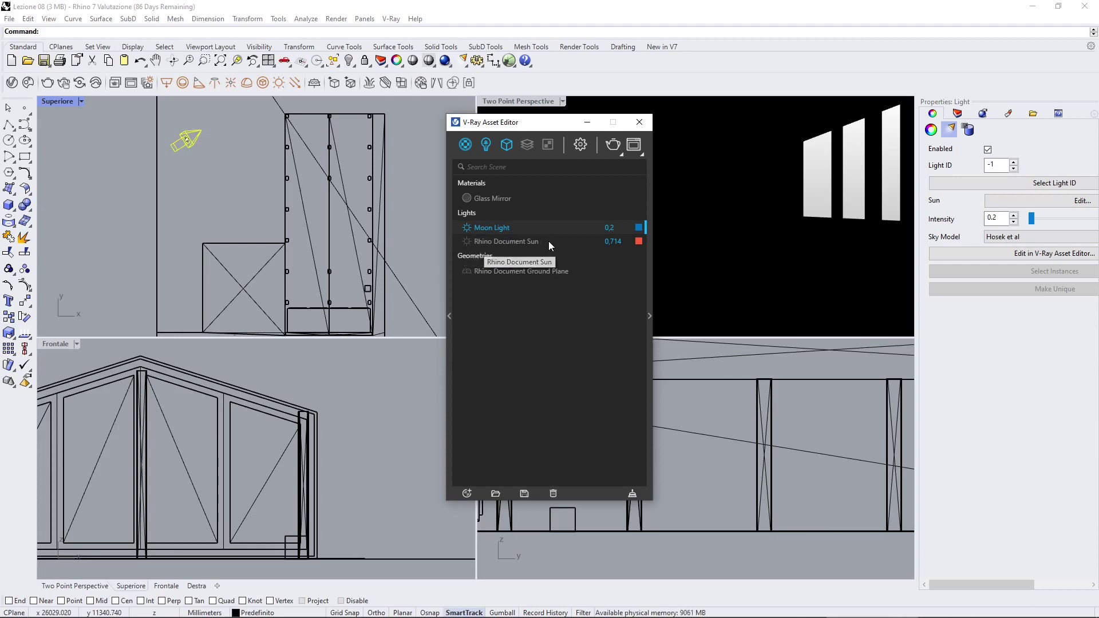
Set the Moon Light's intensity to 0.1 and close the V-Ray Asset Editor.
left_click(648, 315)
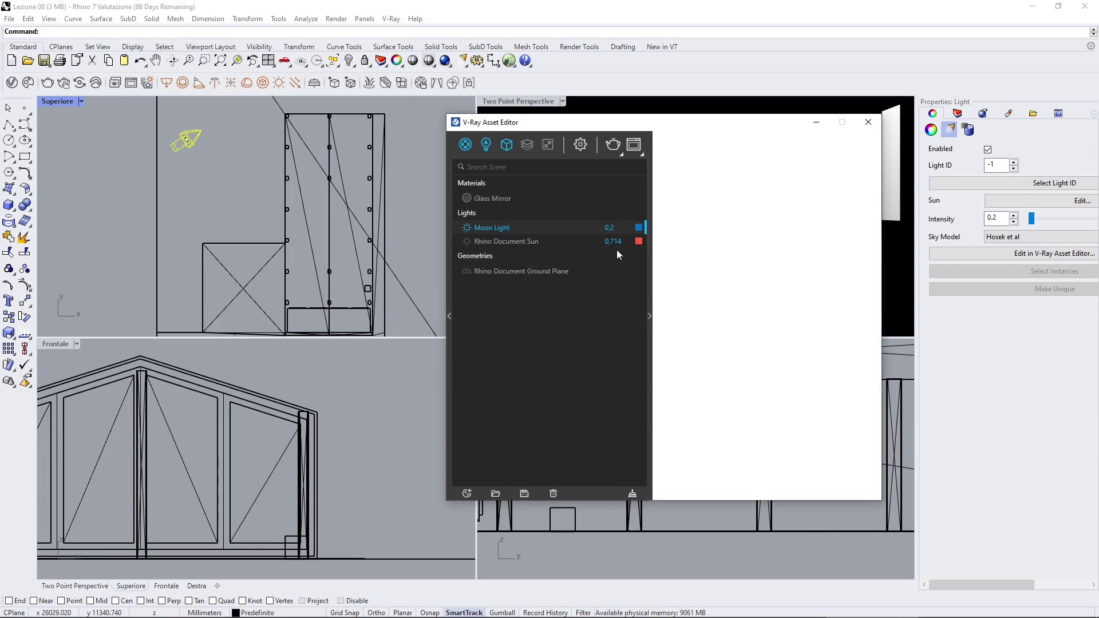
left_click(616, 231)
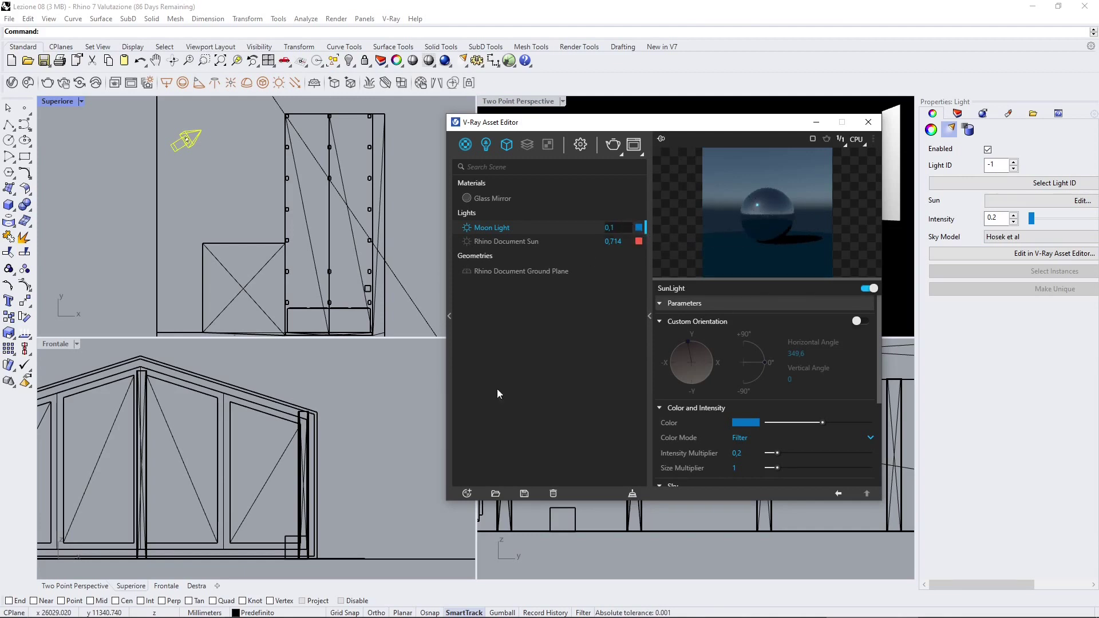
key("Return")
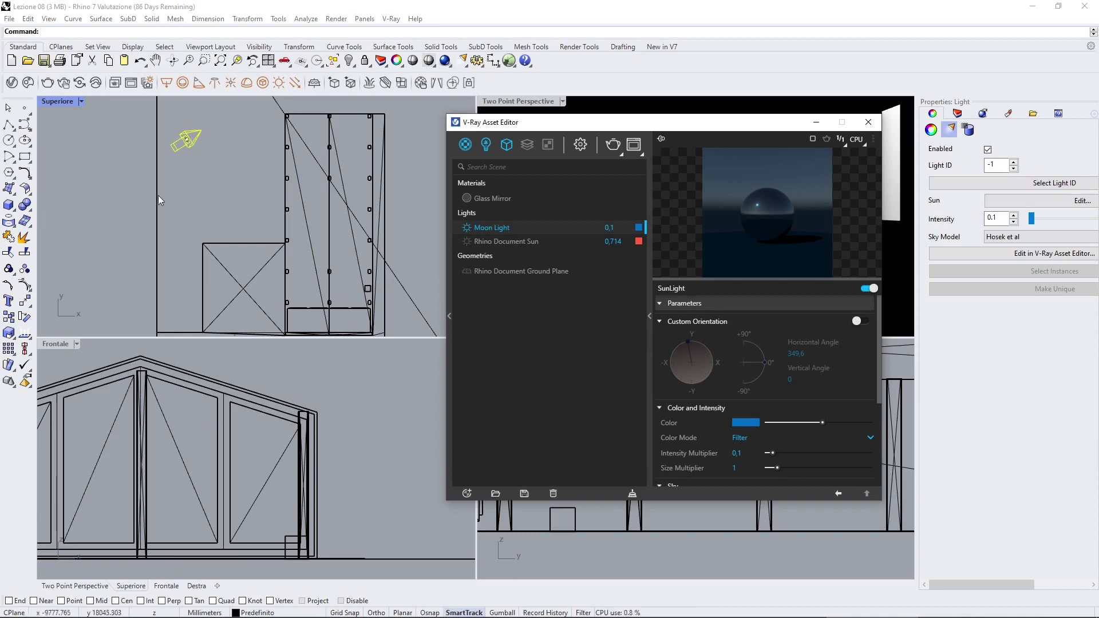
left_click(868, 122)
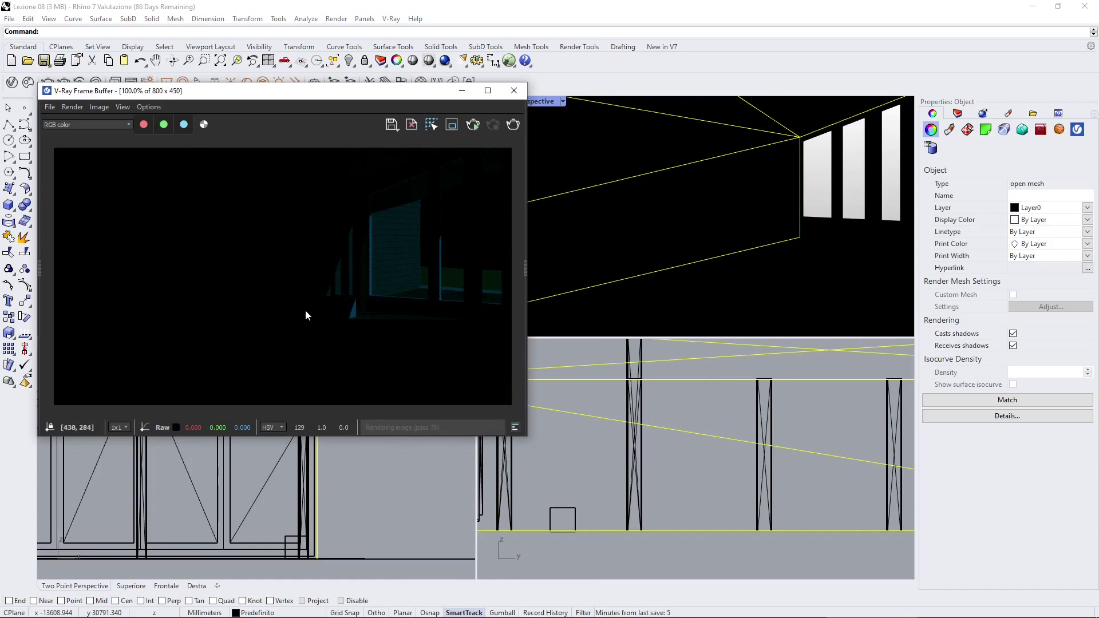
Render the two-point perspective view to check the dimmed Moon Light, and close the frame buffer and clear the selection.
left_click(513, 90)
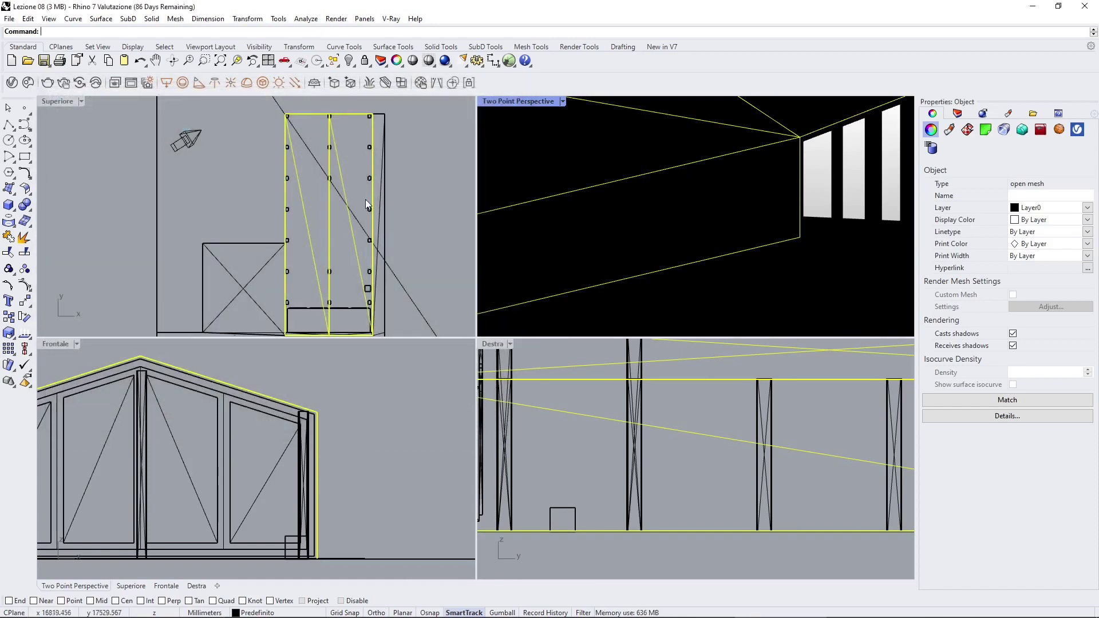
left_click(250, 182)
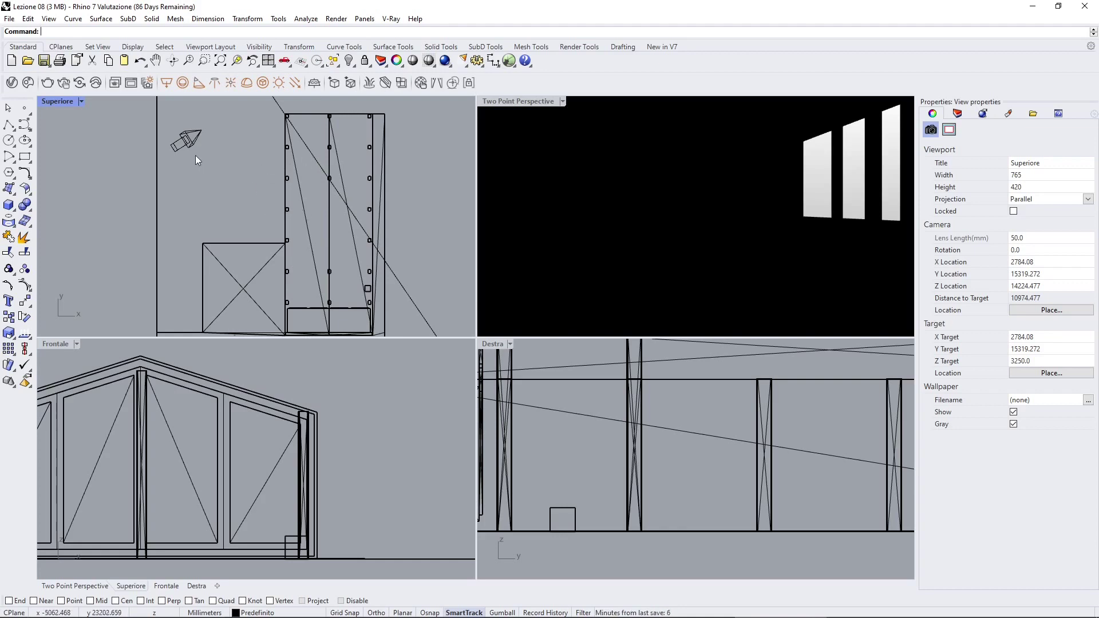
Draw a V-Ray rectangle light about 11570 mm wide and 7500 mm high in the front view, covering the whole gabled facade.
left_click(170, 89)
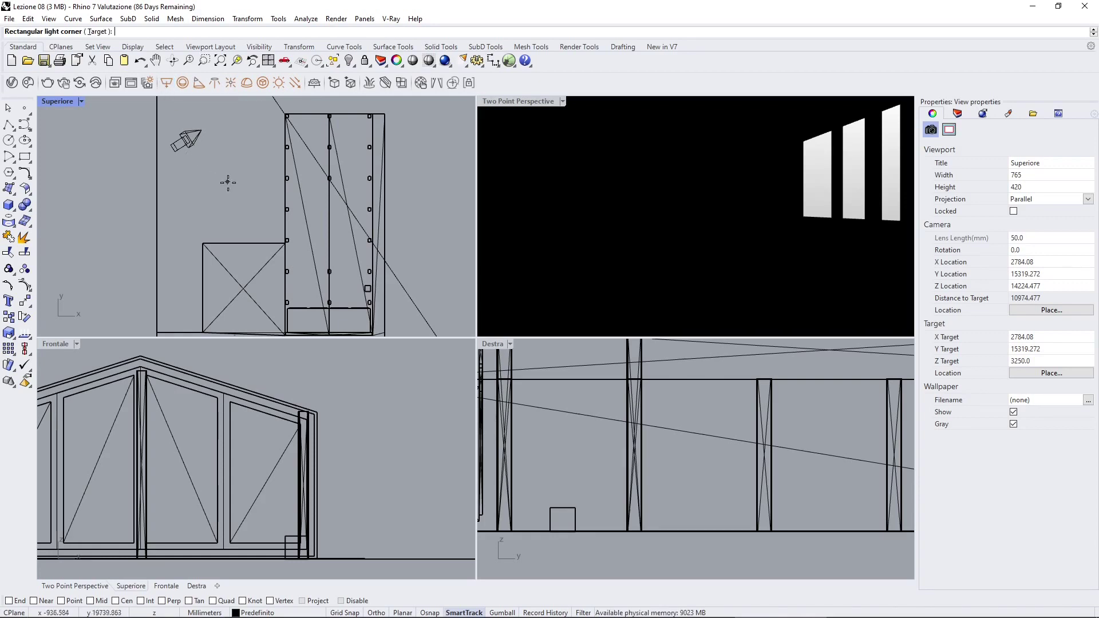
scroll(205, 180, "down", 2)
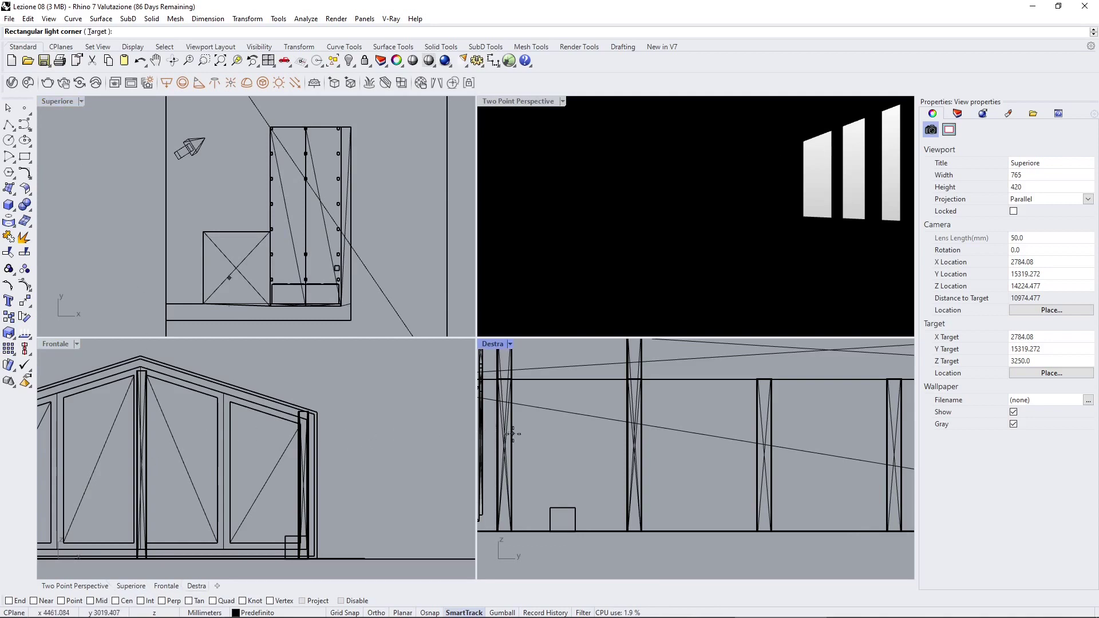
scroll(228, 422, "down", 2)
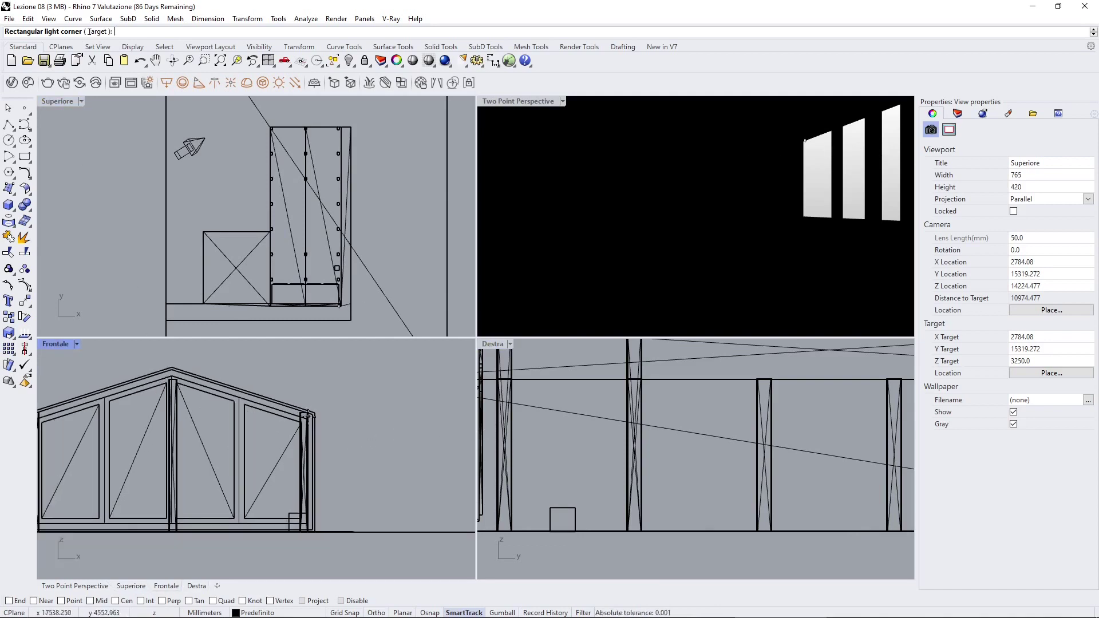
scroll(225, 422, "up", 3)
scroll(222, 422, "down", 2)
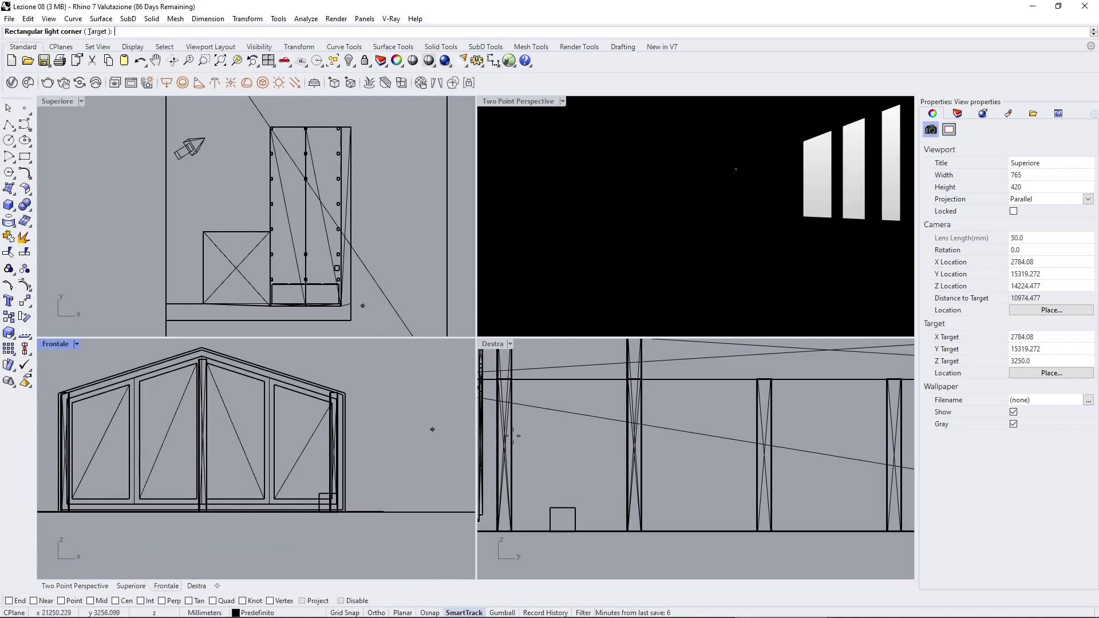
scroll(583, 412, "down", 1)
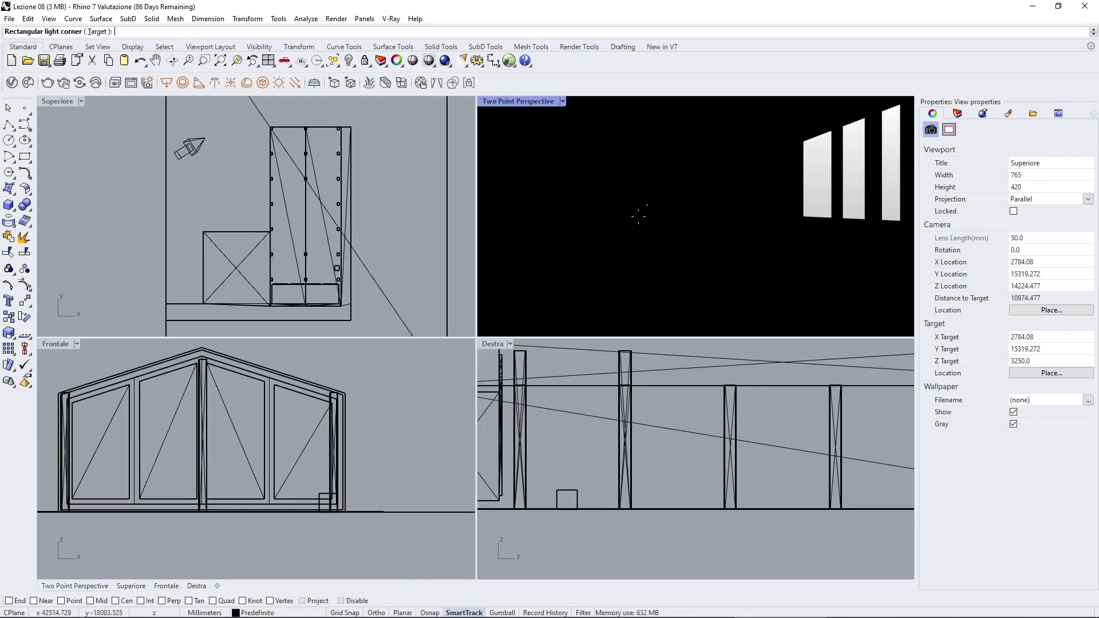
scroll(333, 187, "down", 1)
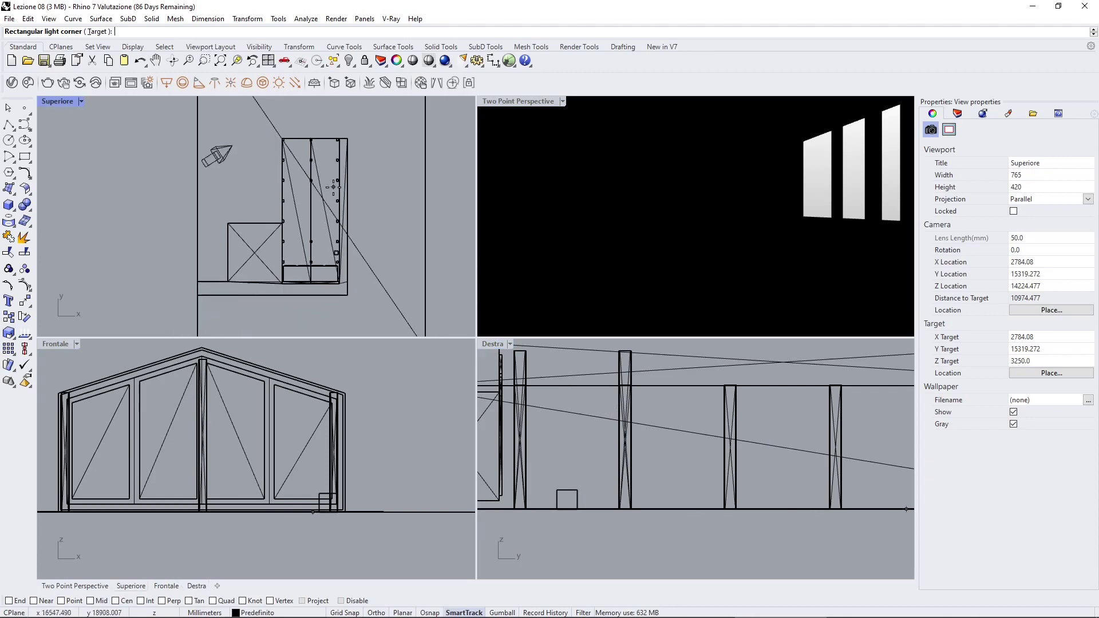
scroll(314, 407, "down", 3)
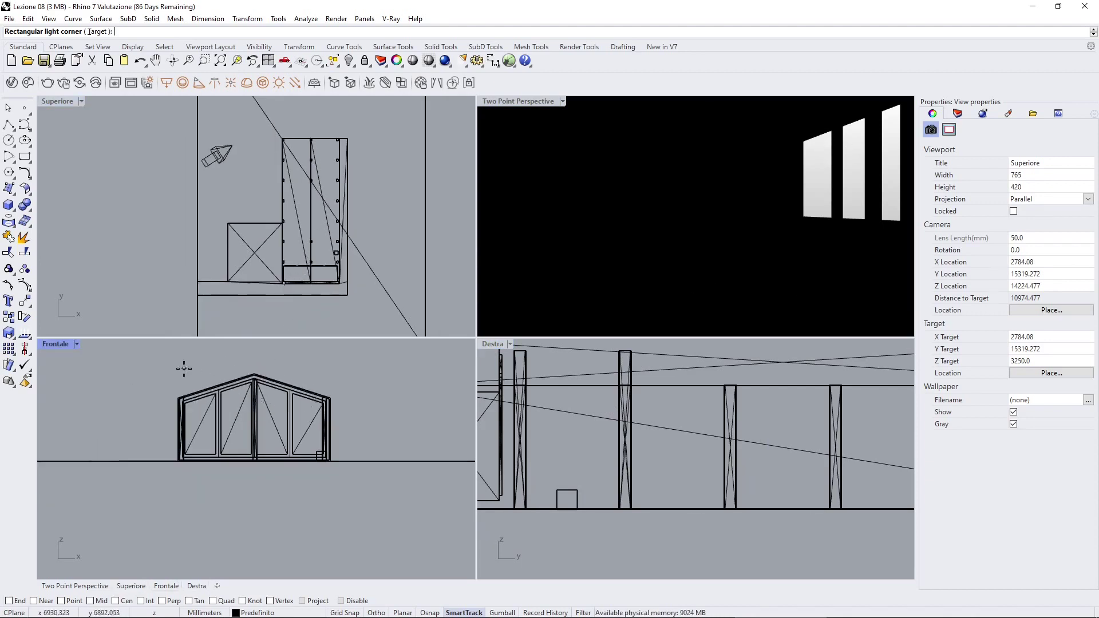
scroll(184, 368, "up", 1)
scroll(237, 410, "up", 1)
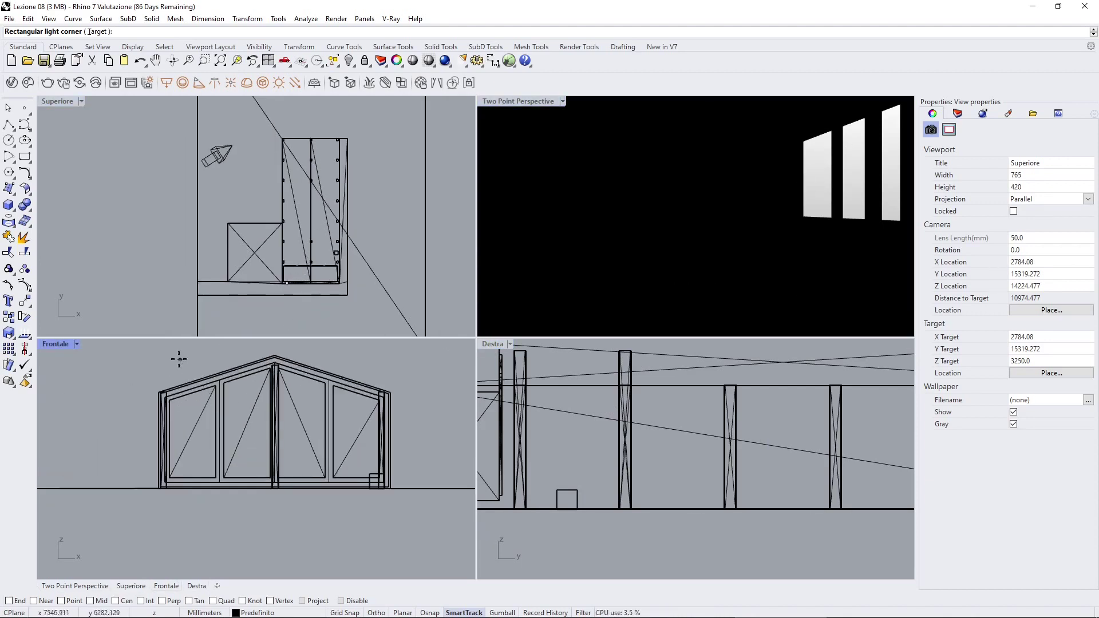
left_click(156, 345)
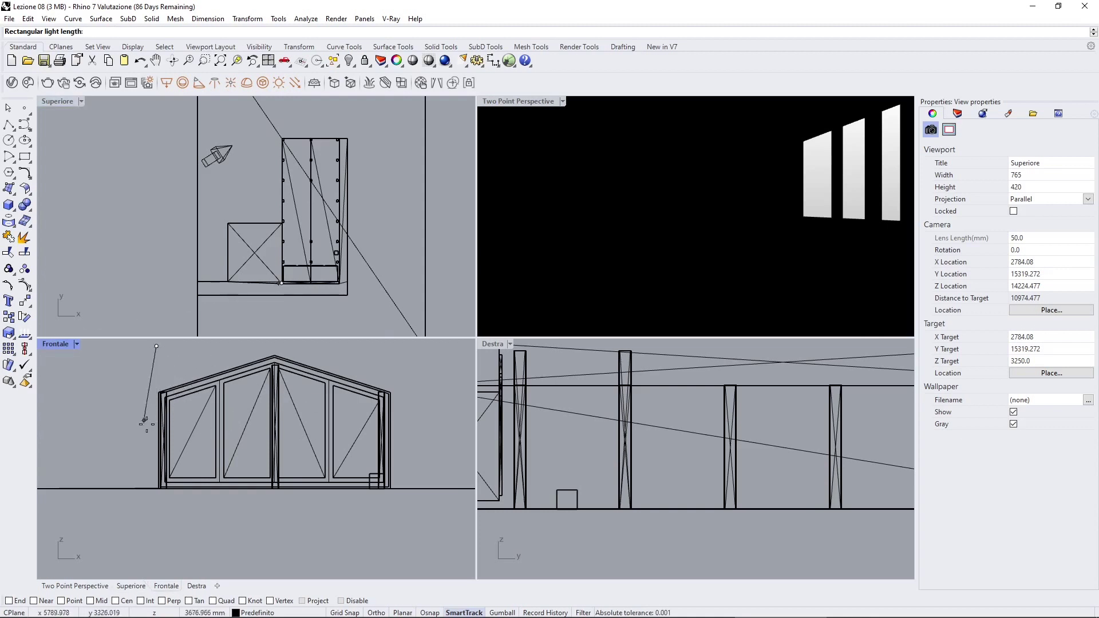
key("shift")
left_click(156, 499)
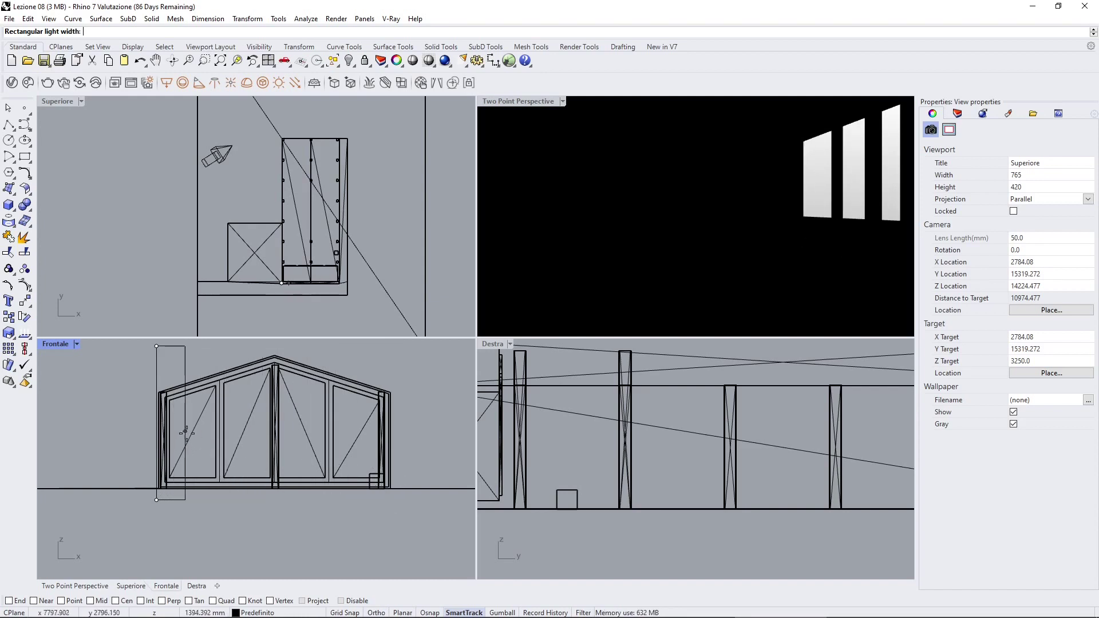
left_click(394, 477)
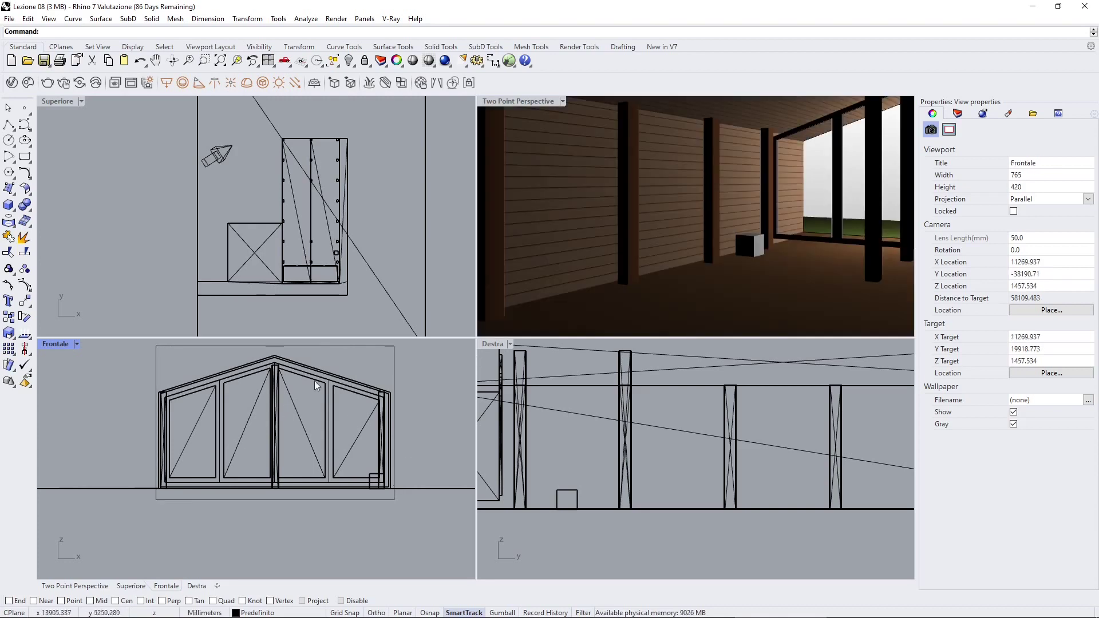
Render the two-point perspective view to check the rectangle light's effect on the room, stopping early and closing the frame buffer.
left_click(256, 346)
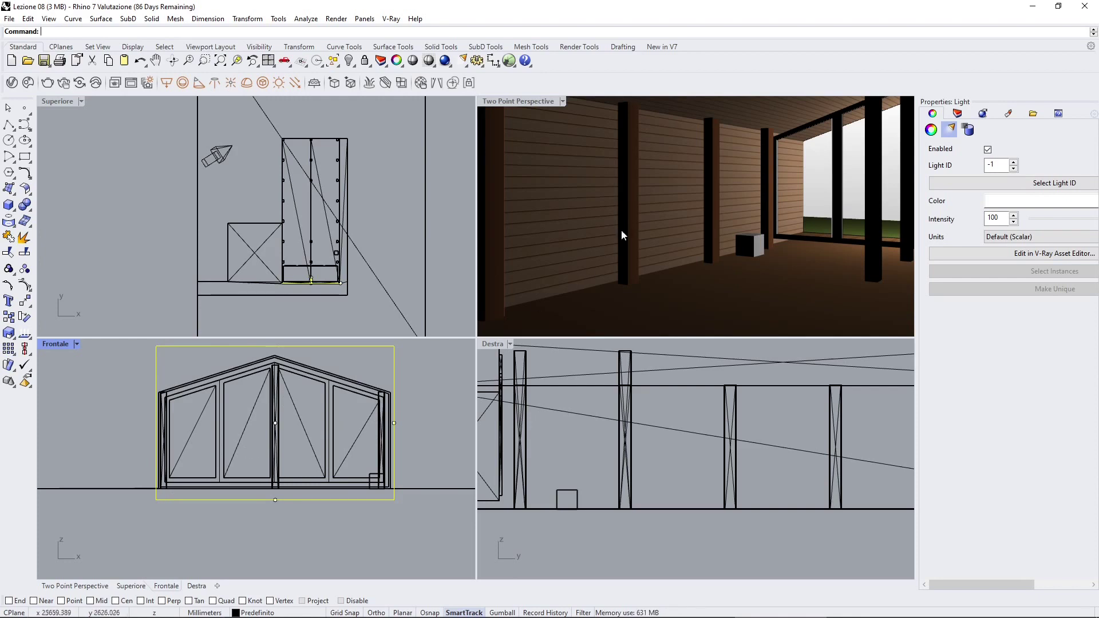
left_click(576, 188)
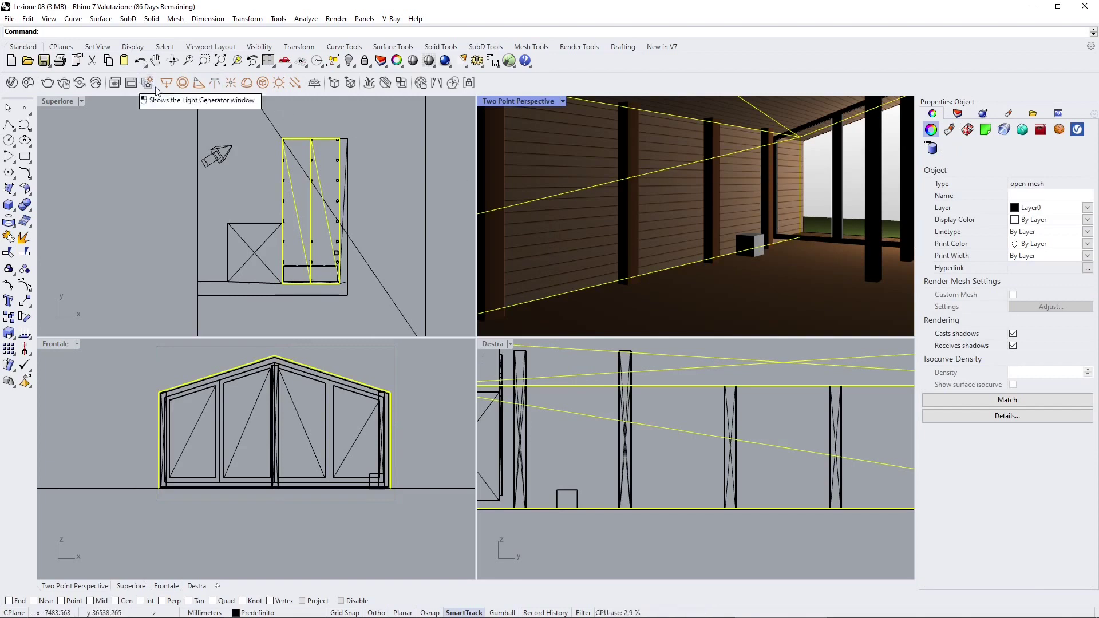
left_click(127, 88)
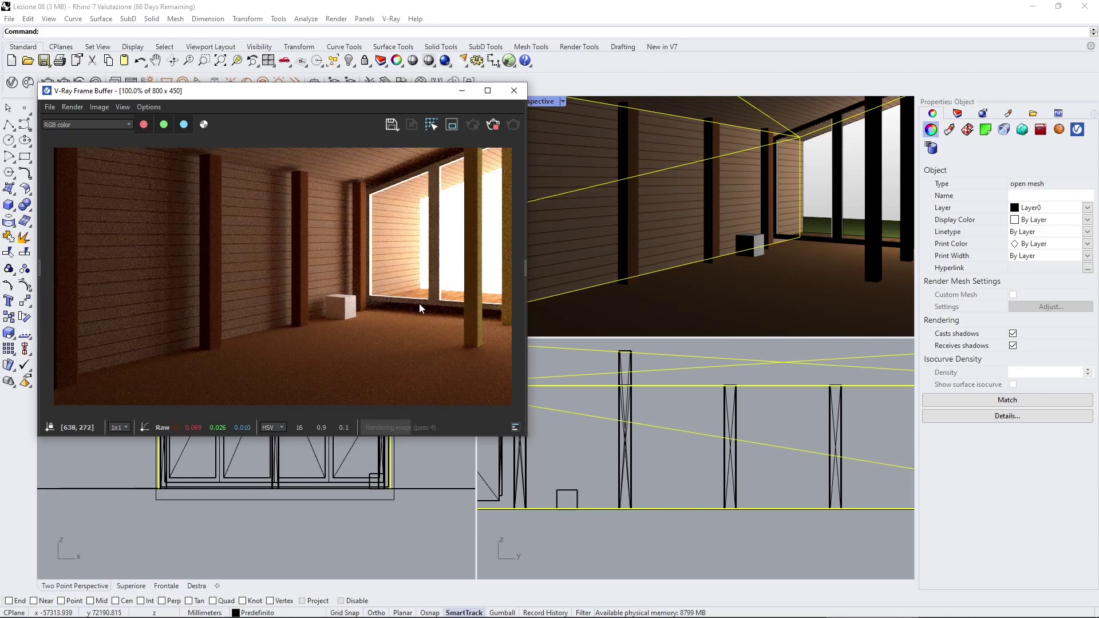
left_click(520, 91)
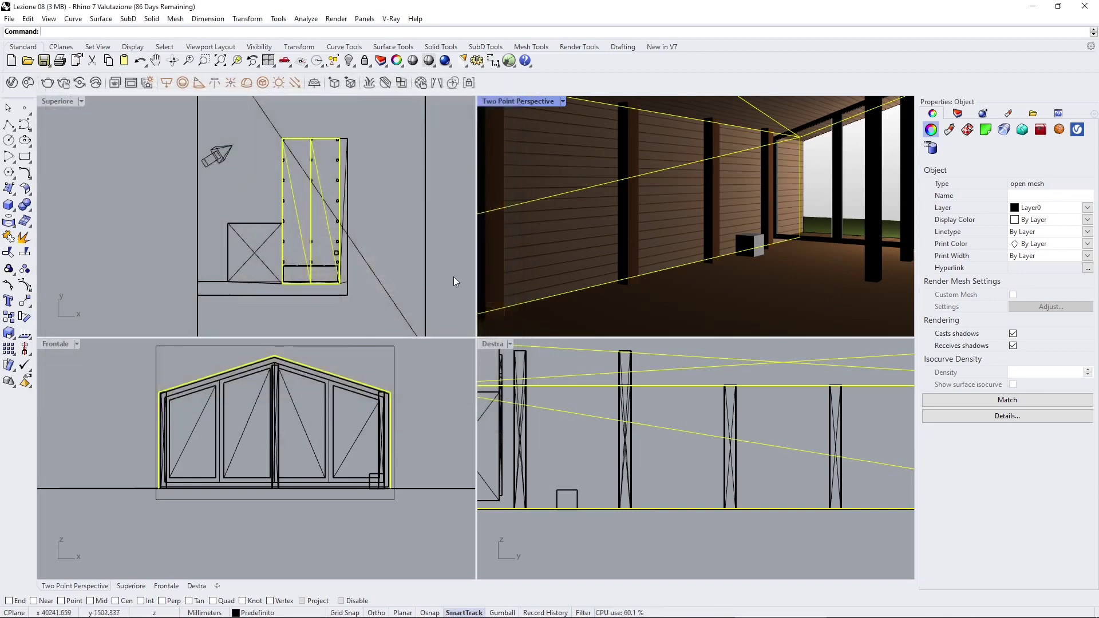
Move the rectangle light a short distance outward from the front facade in the plan view.
left_click(340, 314)
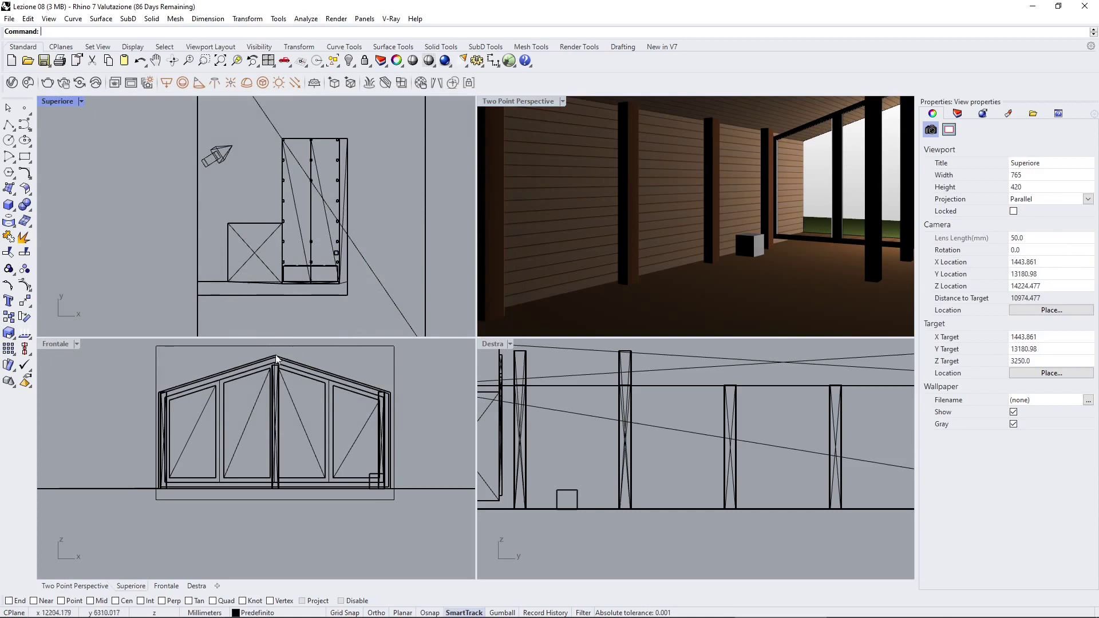
scroll(312, 278, "up", 10)
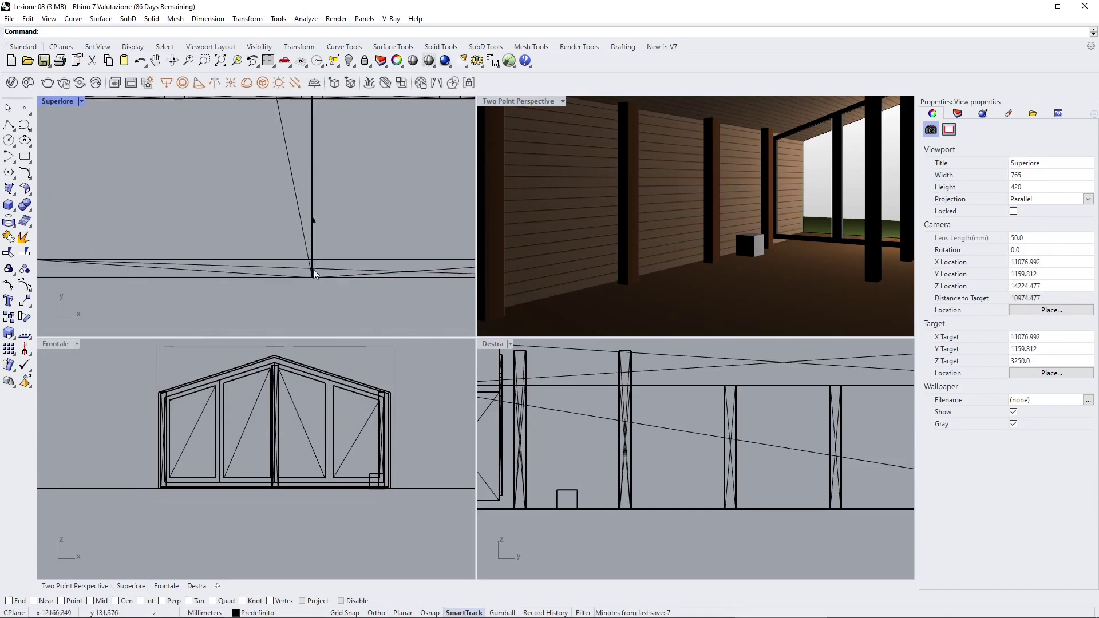
left_click(314, 221)
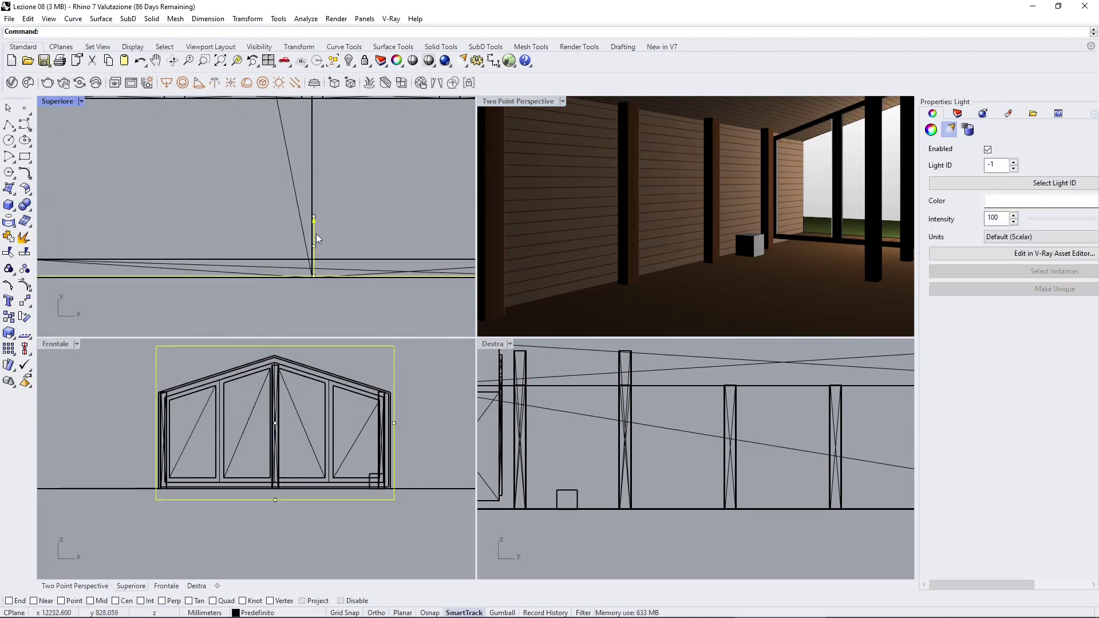
left_click_drag(314, 234, 312, 289)
key("Escape")
scroll(294, 209, "down", 5)
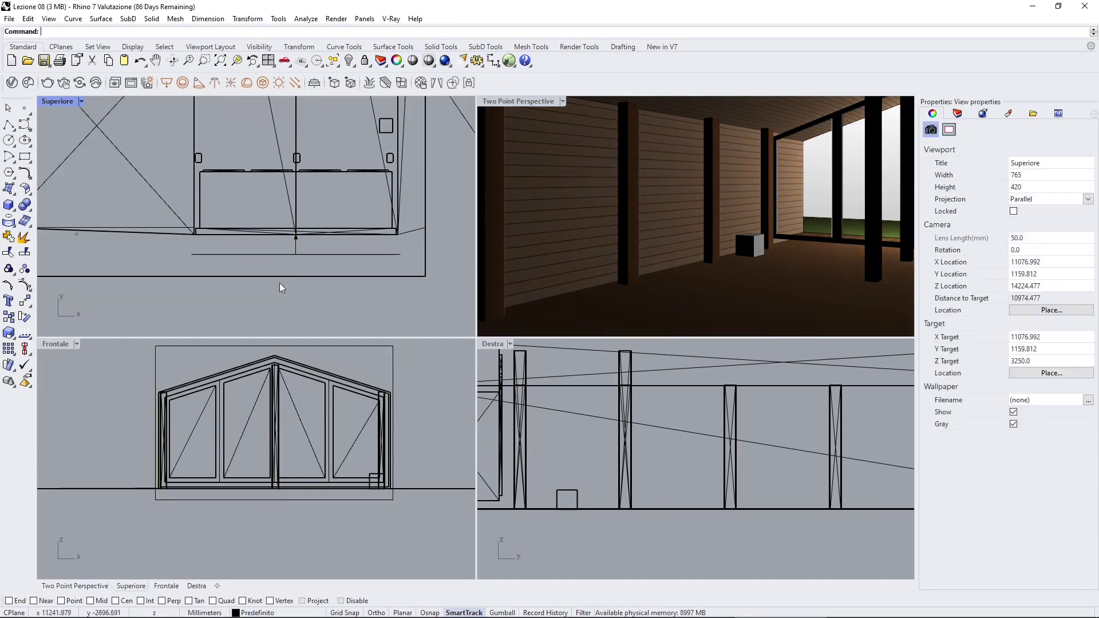
Change the facade rectangle light's color to a medium blue, about R 0.048, G 0.387, B 0.616.
left_click(296, 253)
left_click(328, 252)
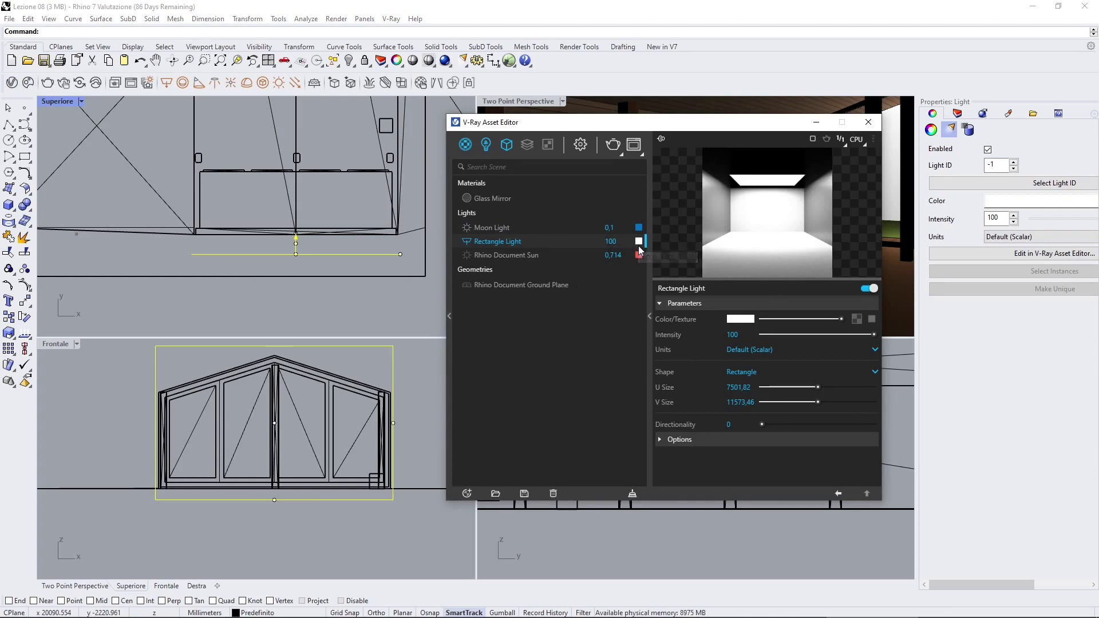
left_click(639, 241)
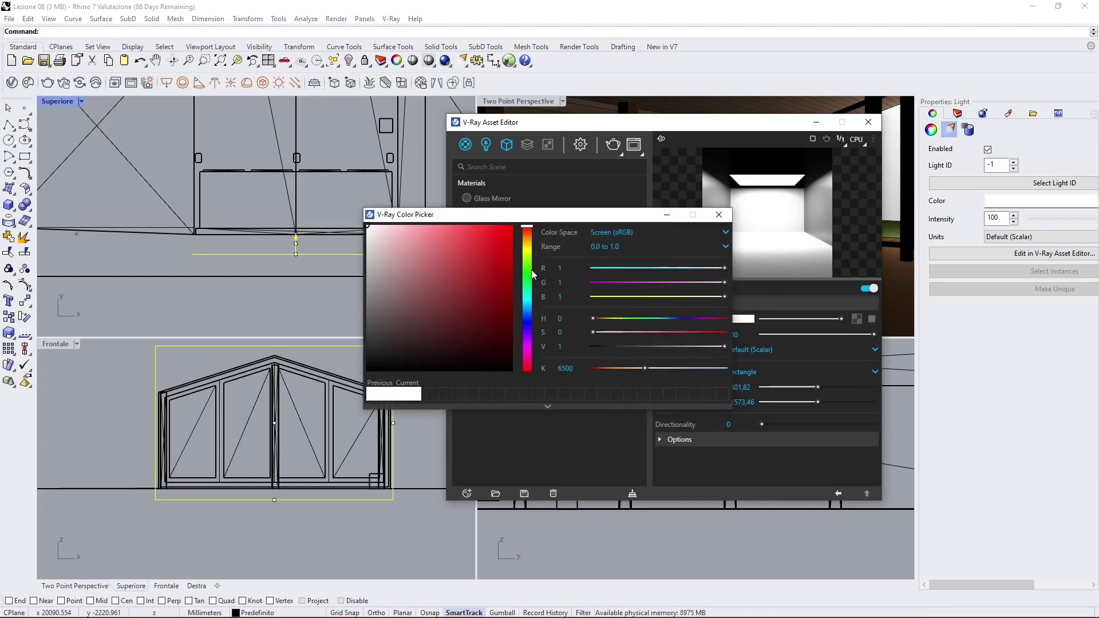
left_click(528, 312)
left_click(503, 282)
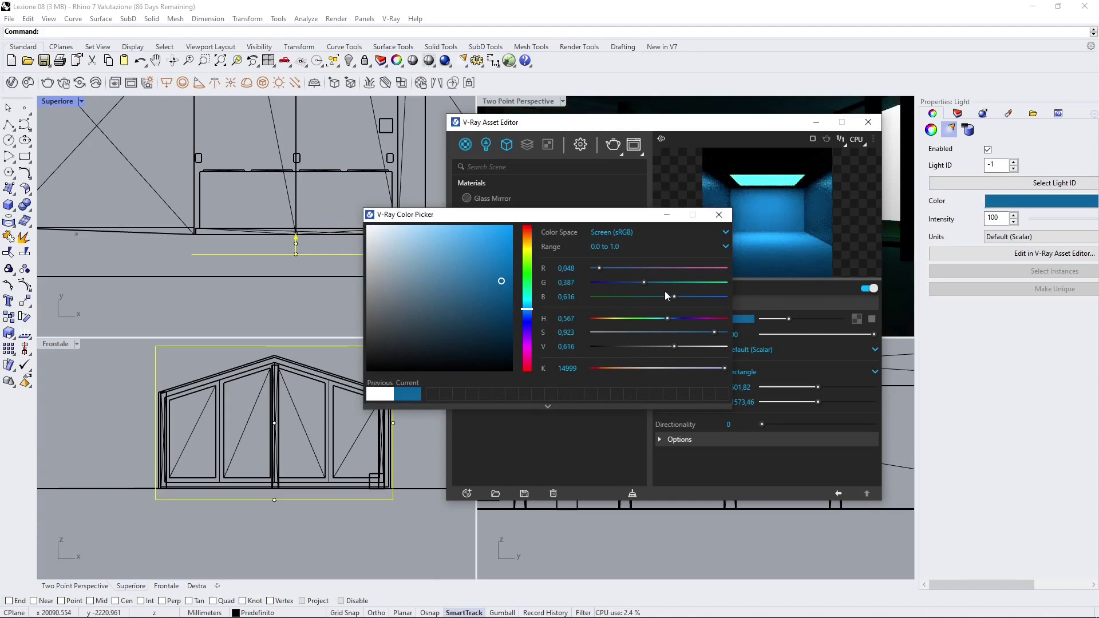
left_click(609, 243)
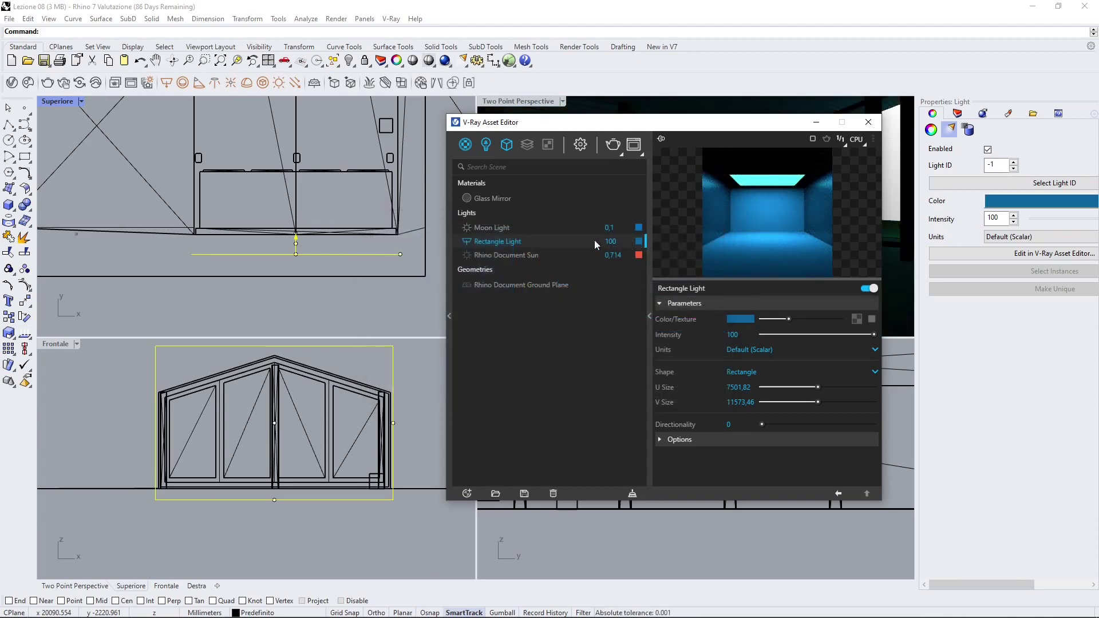
Set the facade rectangle light's intensity to 10 and make the light invisible, closing the asset editor.
double_click(610, 241)
type("10")
key("Return")
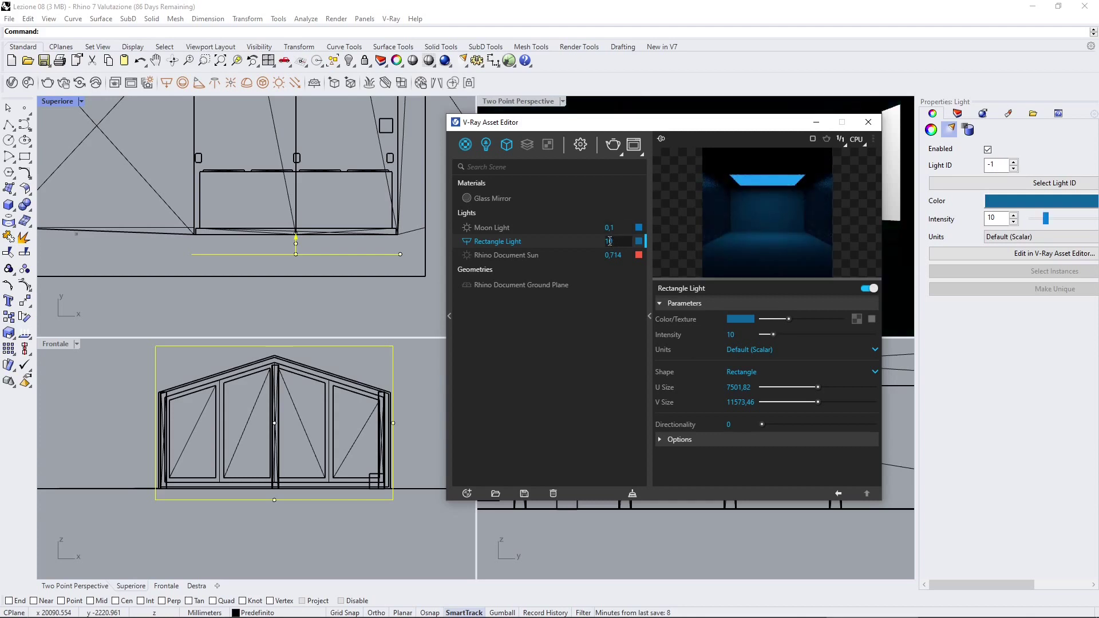
left_click(665, 438)
scroll(664, 400, "down", 3)
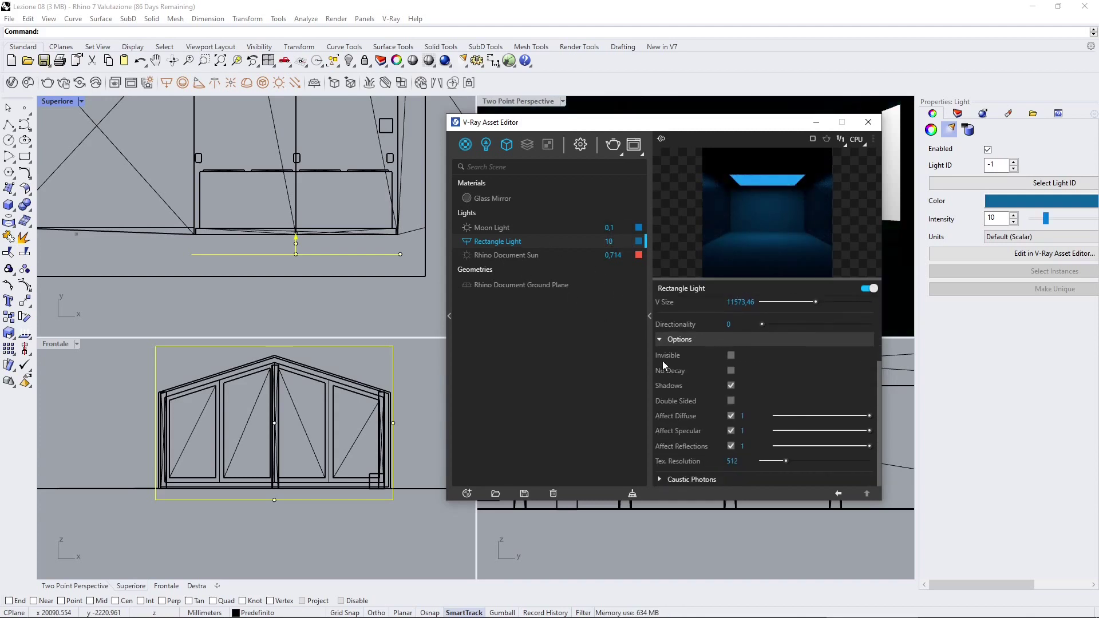
left_click(731, 355)
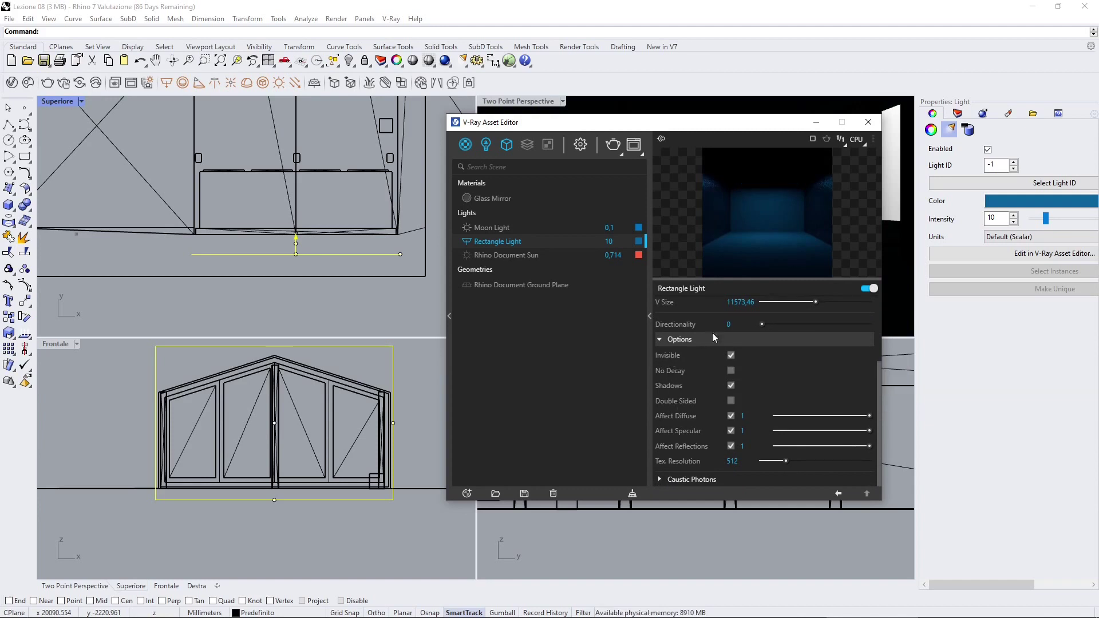
left_click(868, 122)
Render the two-point perspective view to check the blue facade light in the room.
left_click(522, 182)
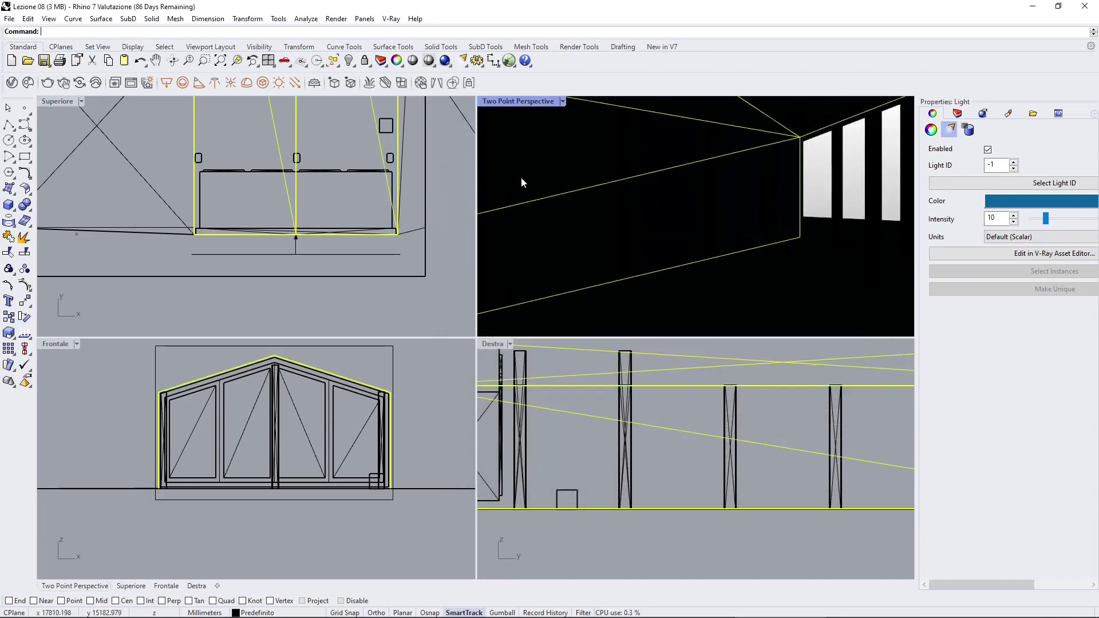
left_click(131, 83)
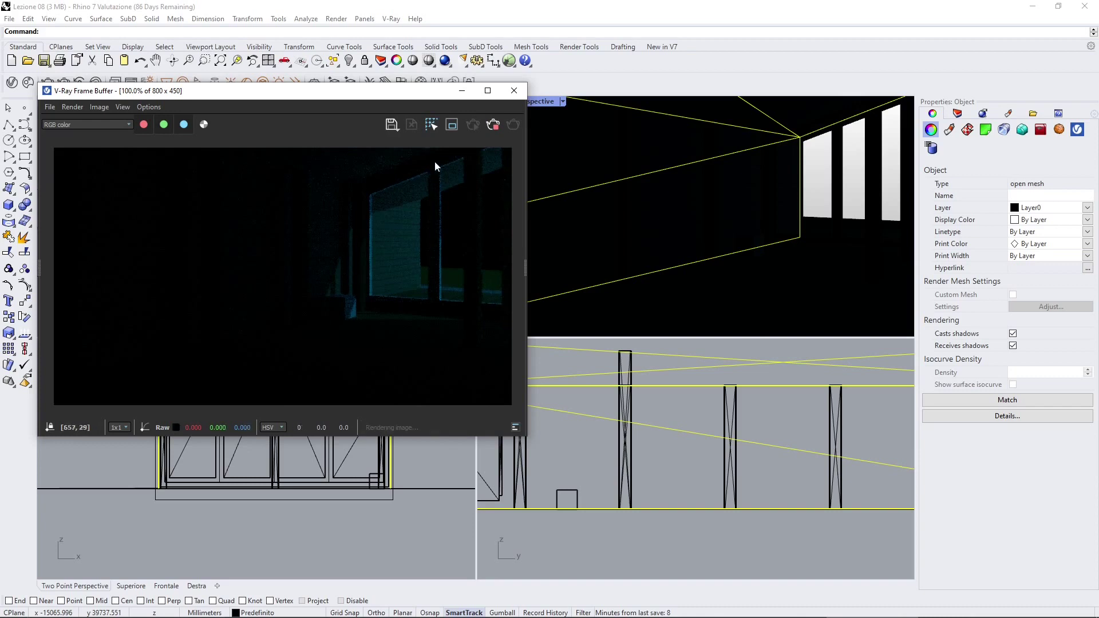
left_click_drag(426, 94, 424, 175)
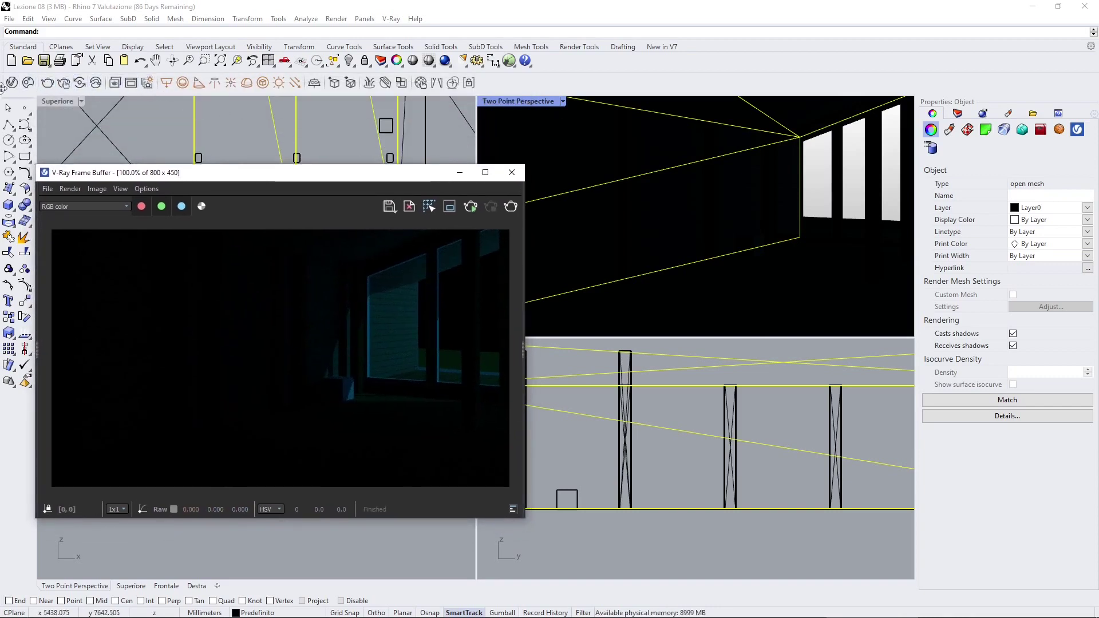
Raise the facade rectangle light's intensity to 100 and render the perspective view again.
left_click(11, 83)
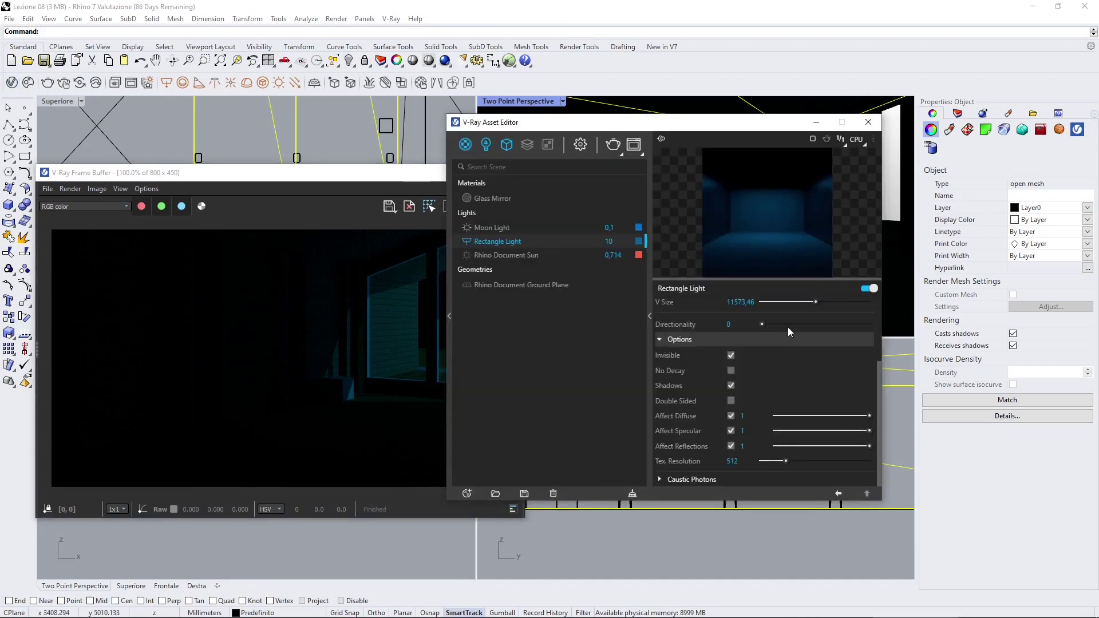
left_click(618, 243)
type("0")
key("Return")
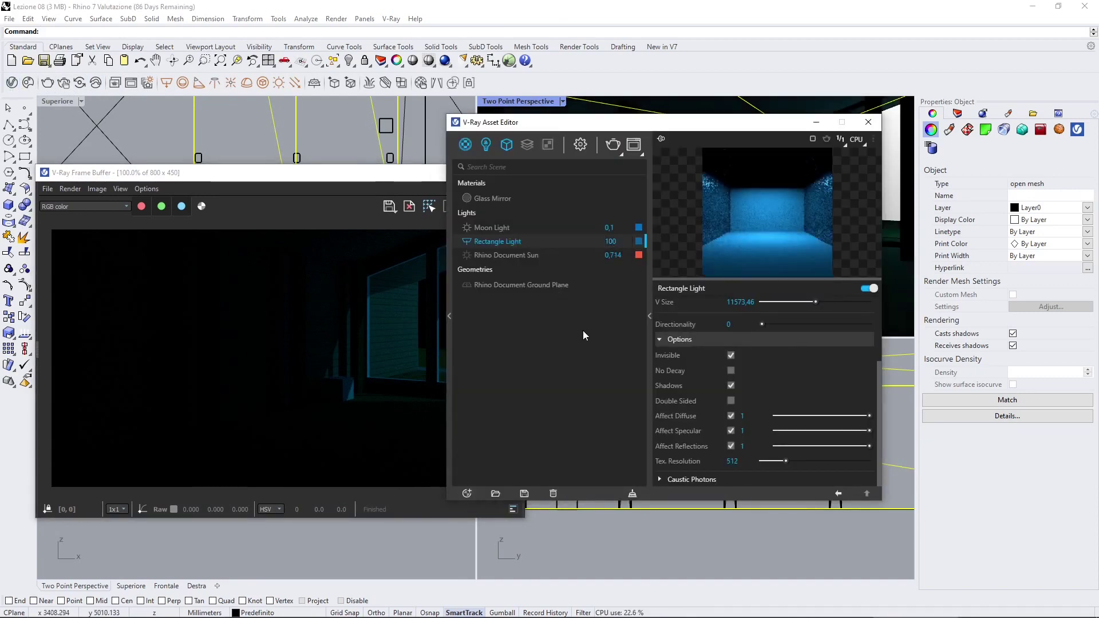
left_click(308, 308)
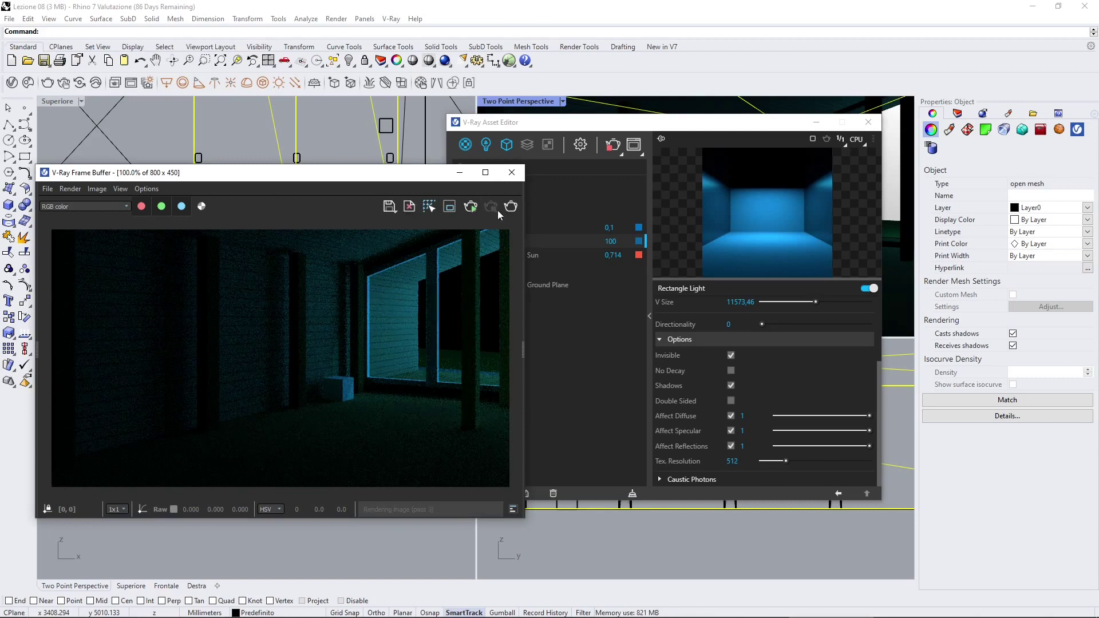
Set the facade rectangle light's intensity to 50 and rerender the perspective, closing the frame buffer and the asset editor.
left_click(623, 322)
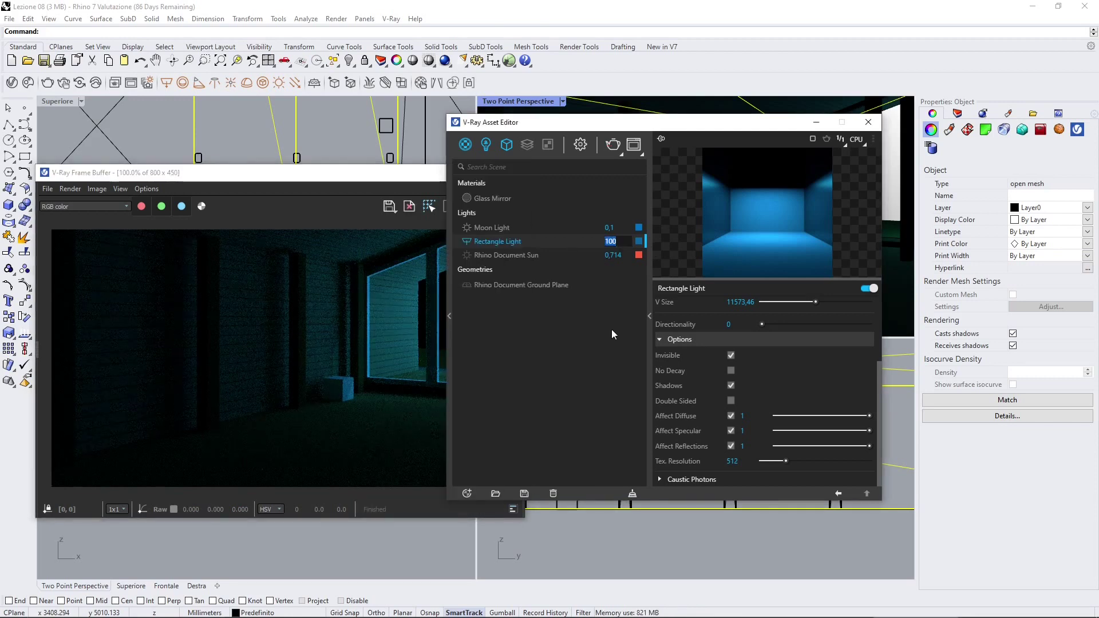
type("50")
key("Return")
left_click(410, 173)
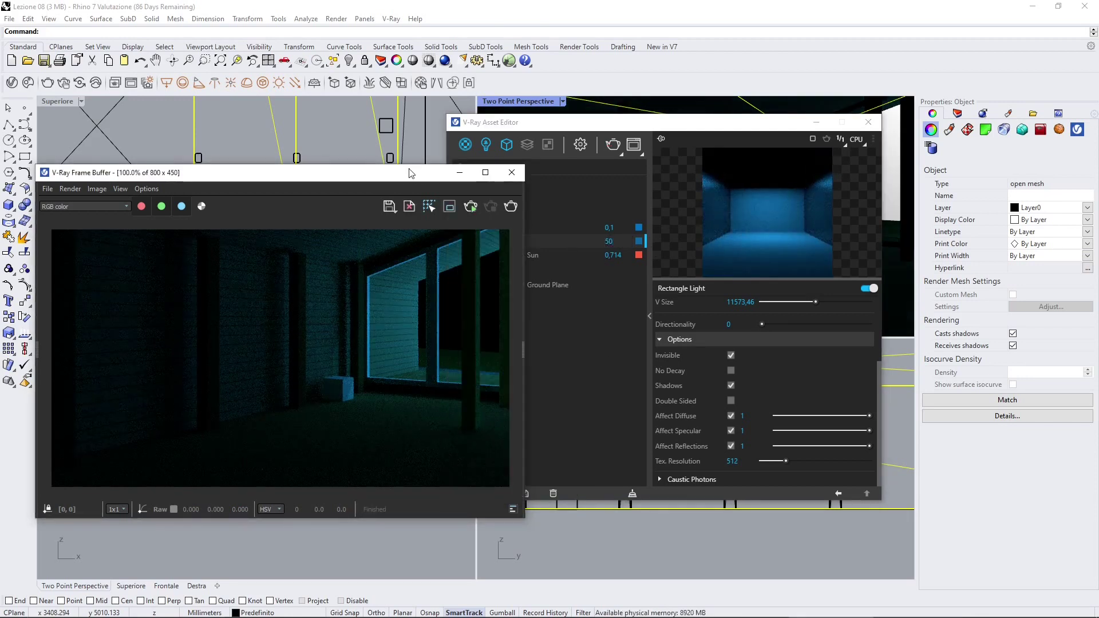
left_click(510, 207)
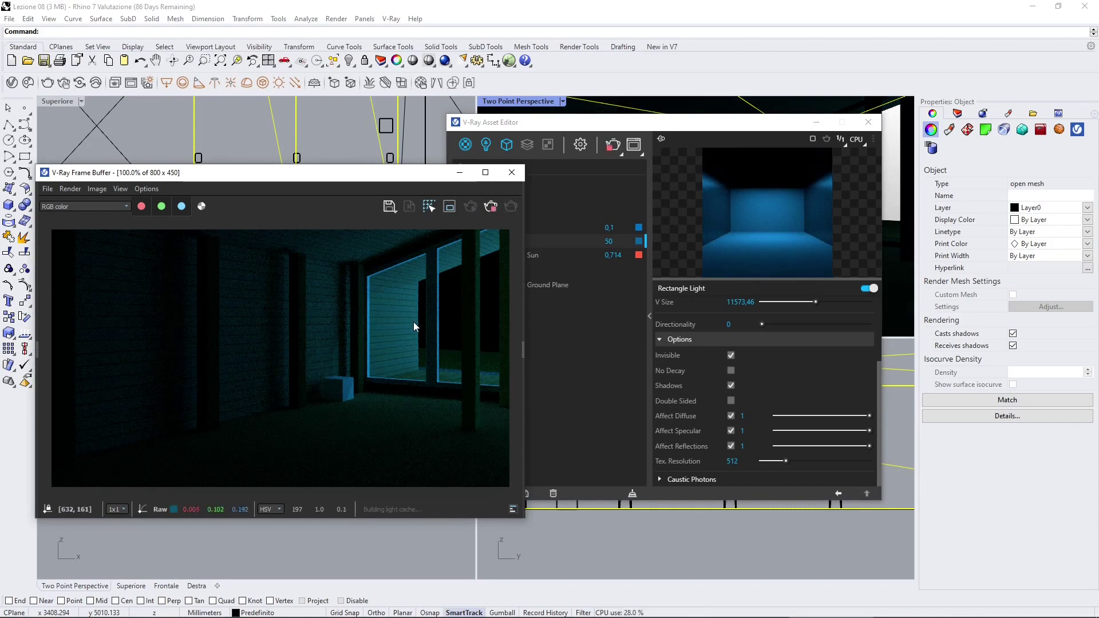
left_click(512, 172)
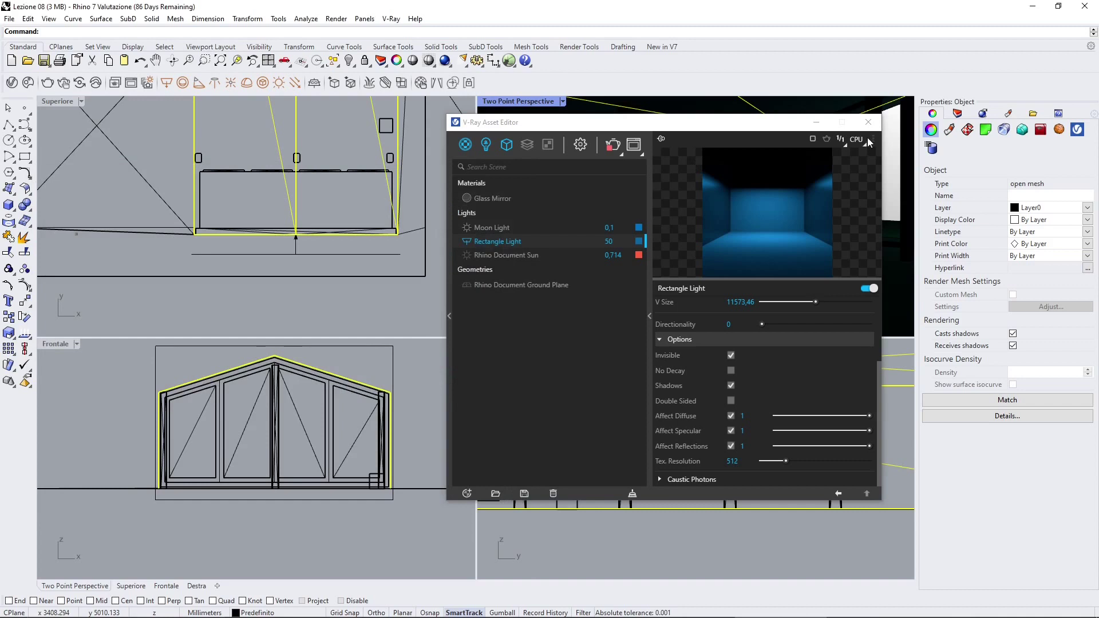
left_click(868, 122)
Draw a long horizontal V-Ray rectangle light about 140 mm high between two columns in the right side view.
scroll(301, 274, "down", 3)
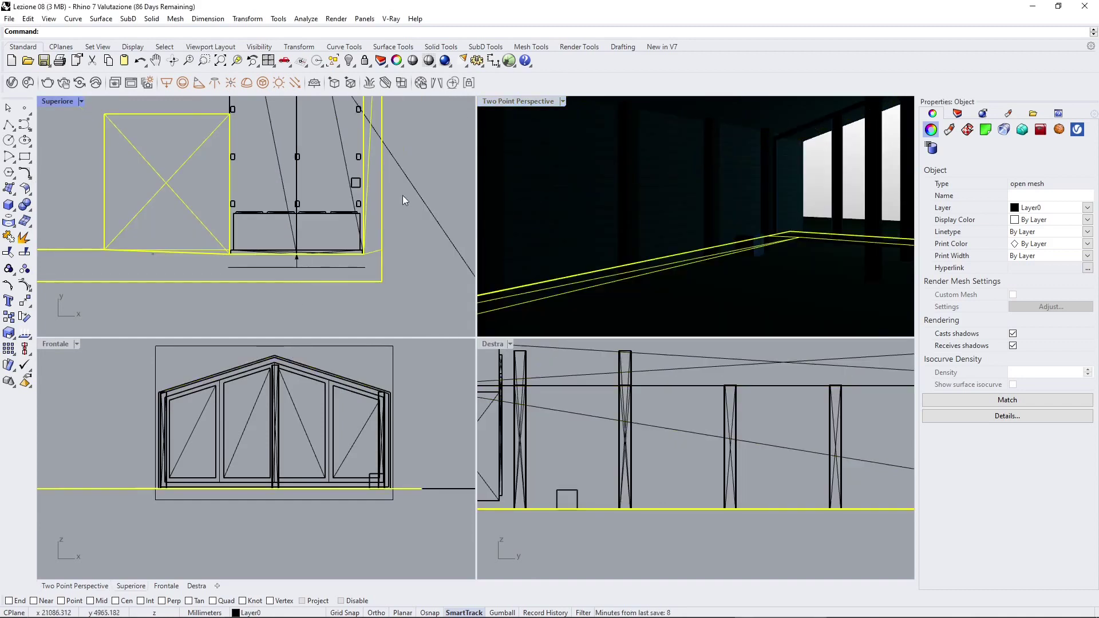
right_click_drag(362, 209, 358, 222)
left_click(712, 167)
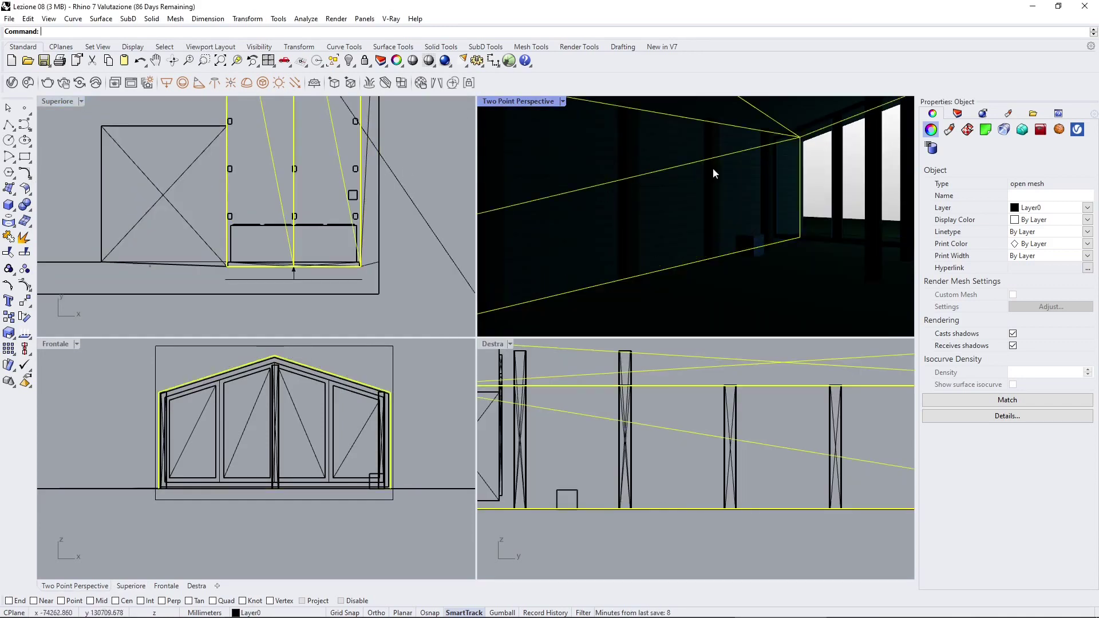
left_click(371, 139)
scroll(376, 136, "up", 3)
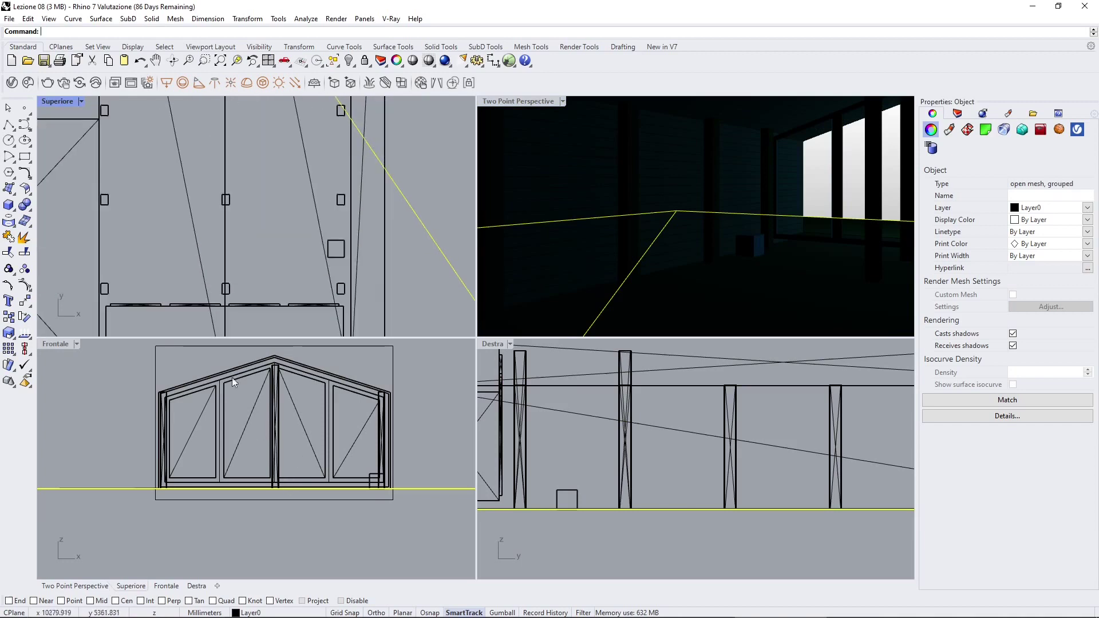
left_click(166, 85)
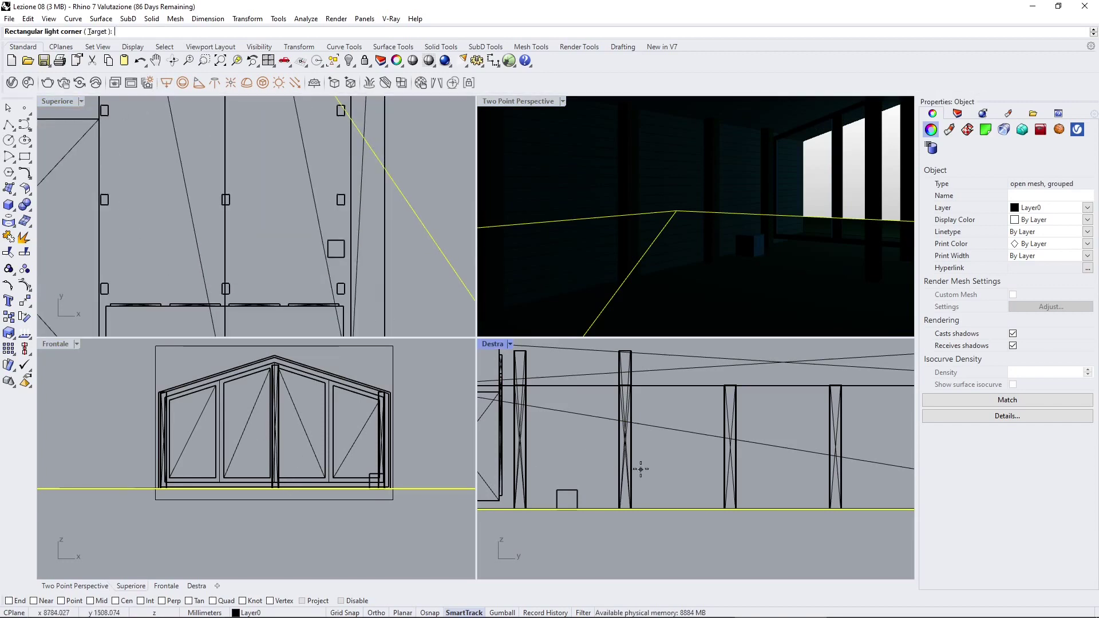
scroll(730, 467, "up", 1)
scroll(677, 466, "down", 2)
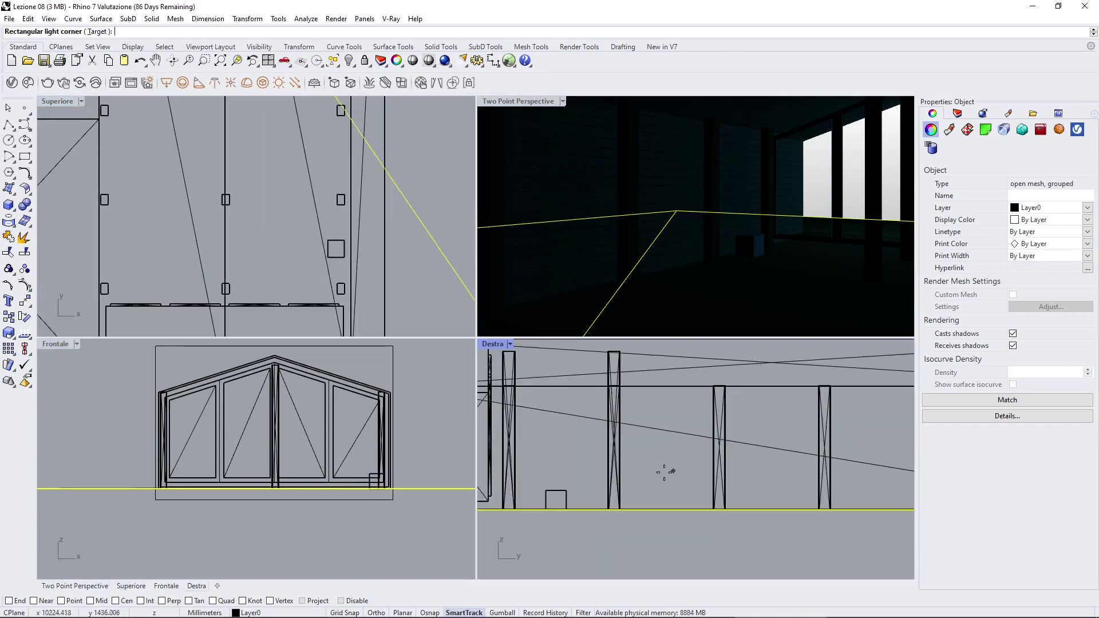
scroll(652, 458, "up", 3)
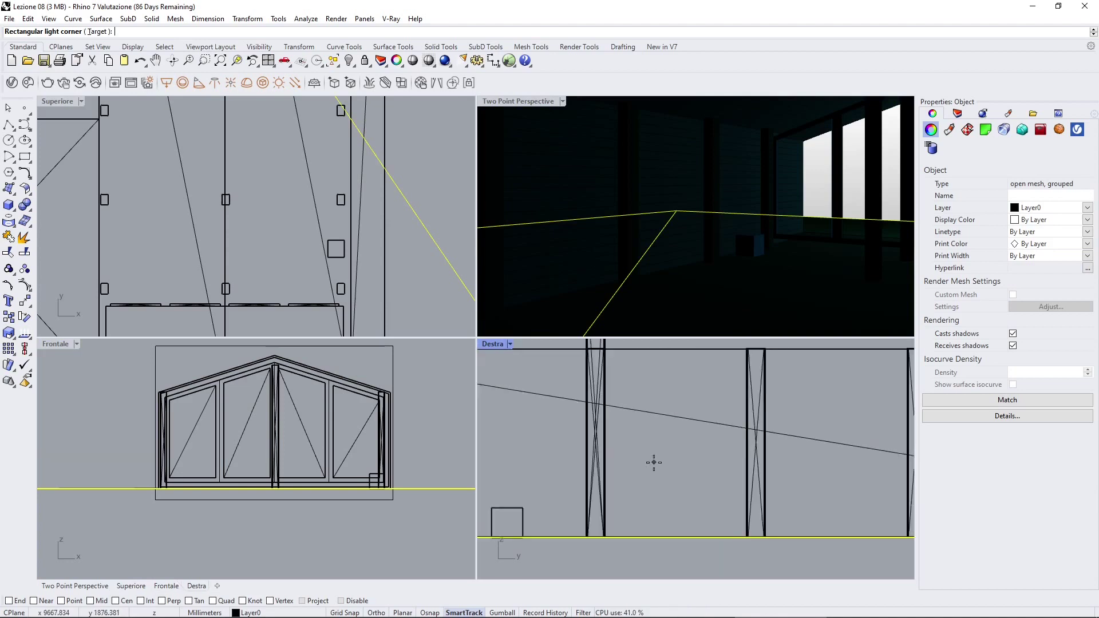
left_click(612, 443)
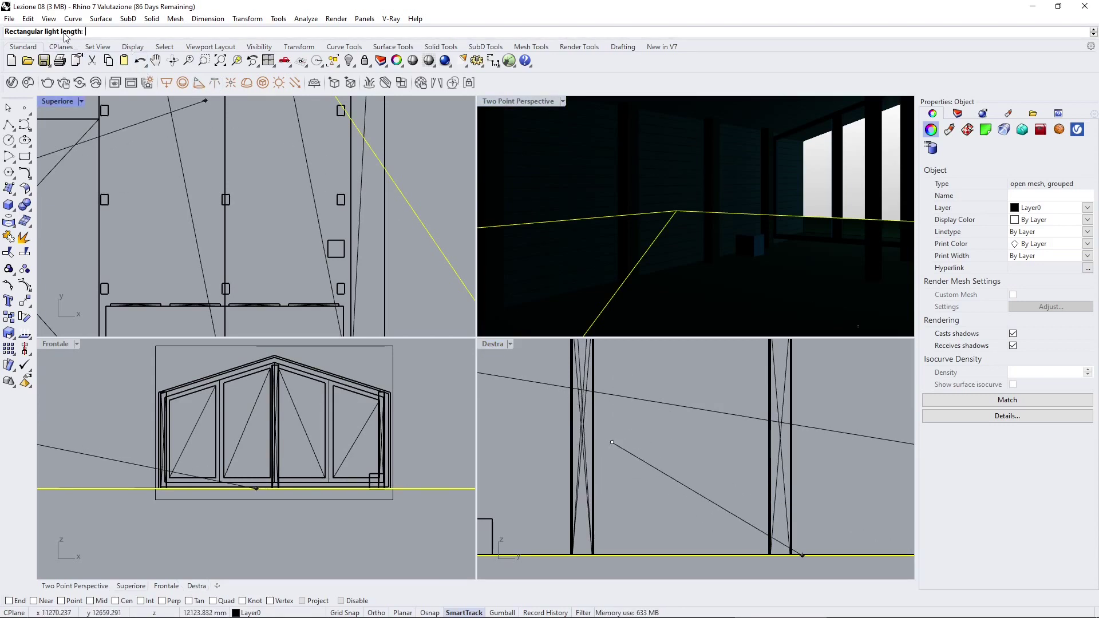
key("shift")
left_click(747, 442)
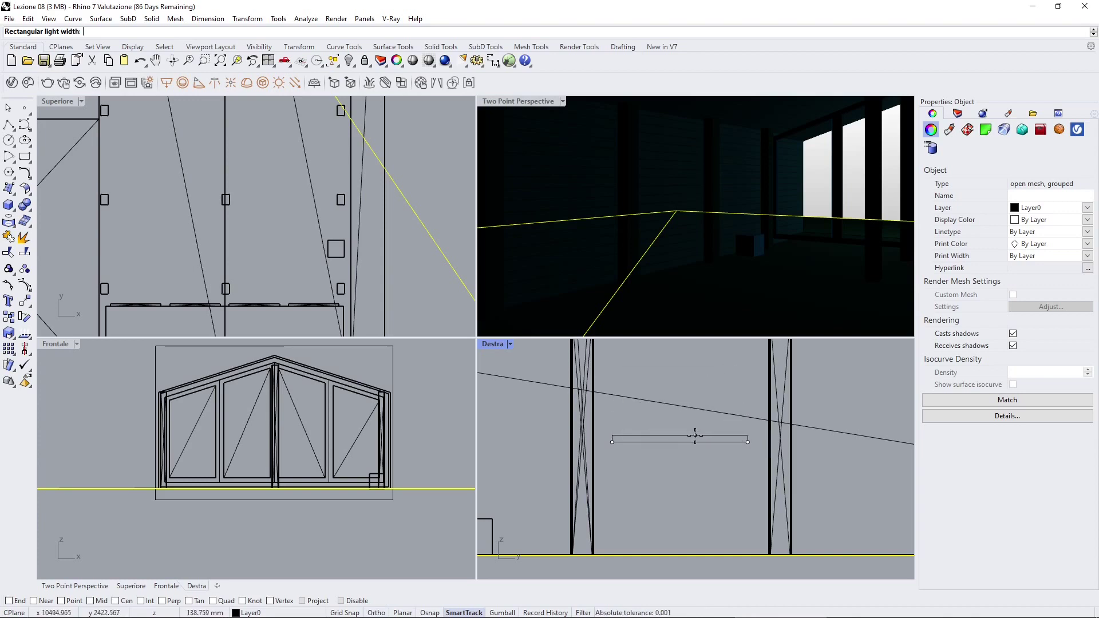
left_click(695, 436)
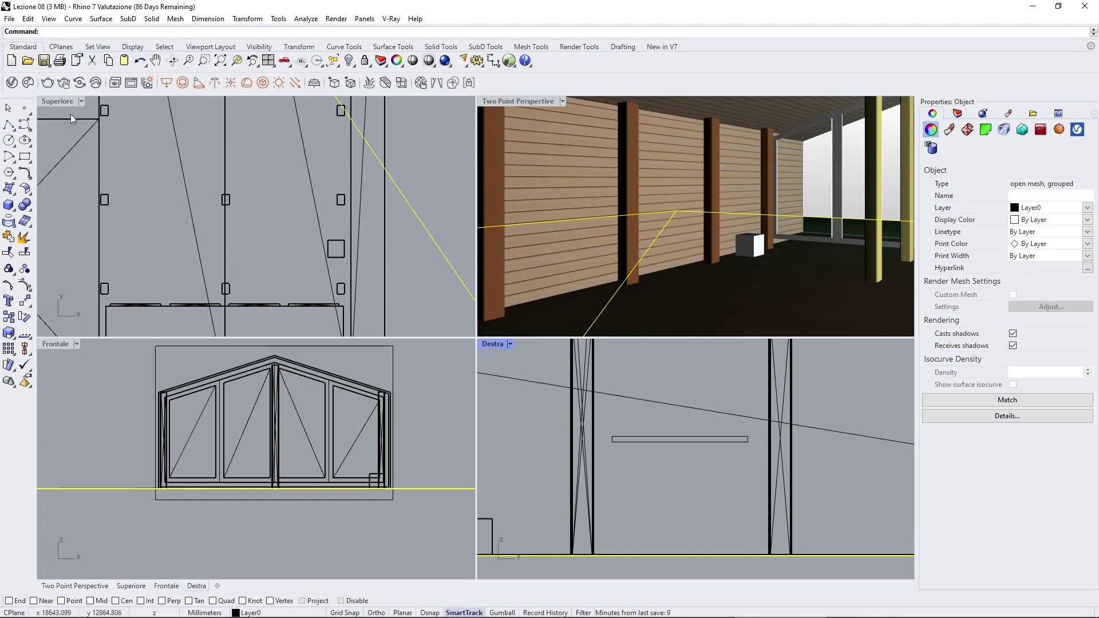
Move the slim rectangle light in the plan view from the side annex to the room's opposite wall, between two columns.
scroll(269, 203, "down", 8)
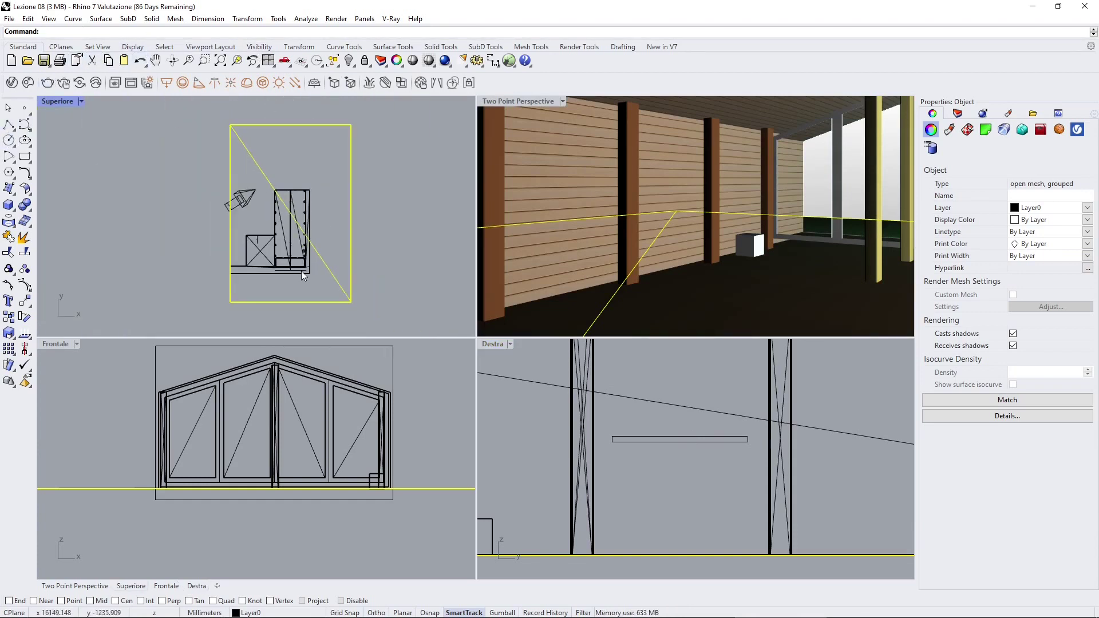
scroll(301, 270, "down", 2)
left_click(281, 264)
left_click(672, 442)
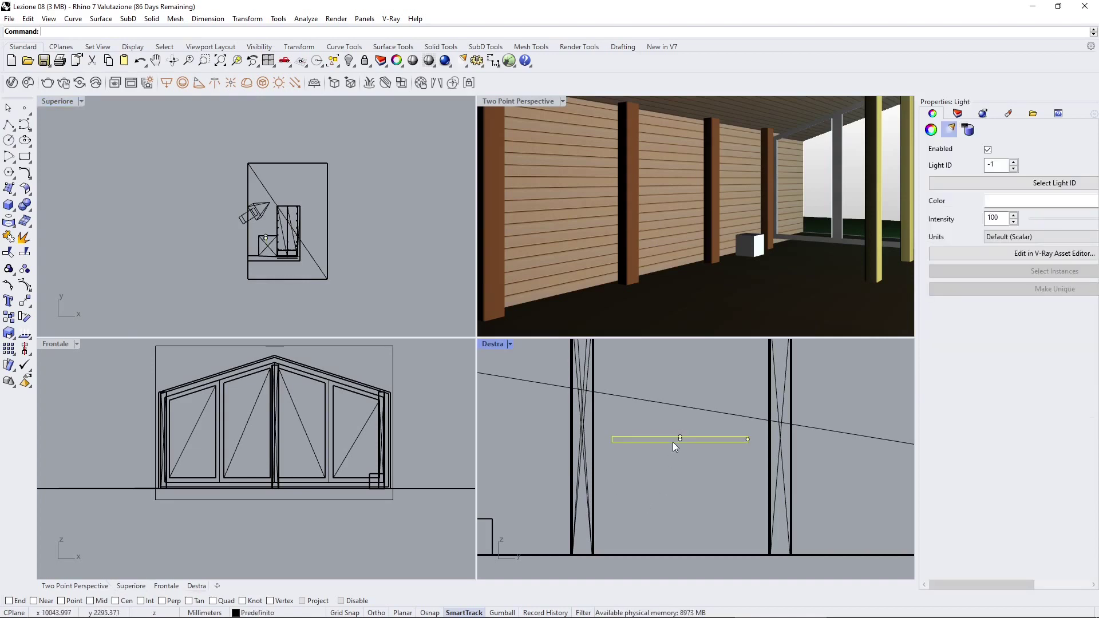
scroll(263, 235, "up", 8)
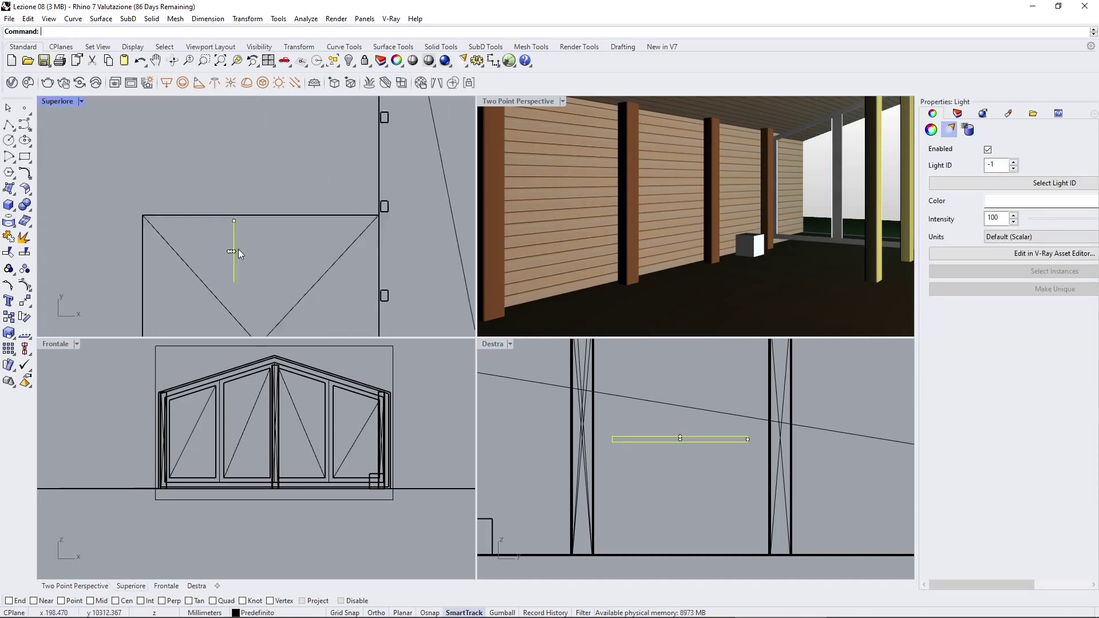
scroll(231, 243, "down", 5)
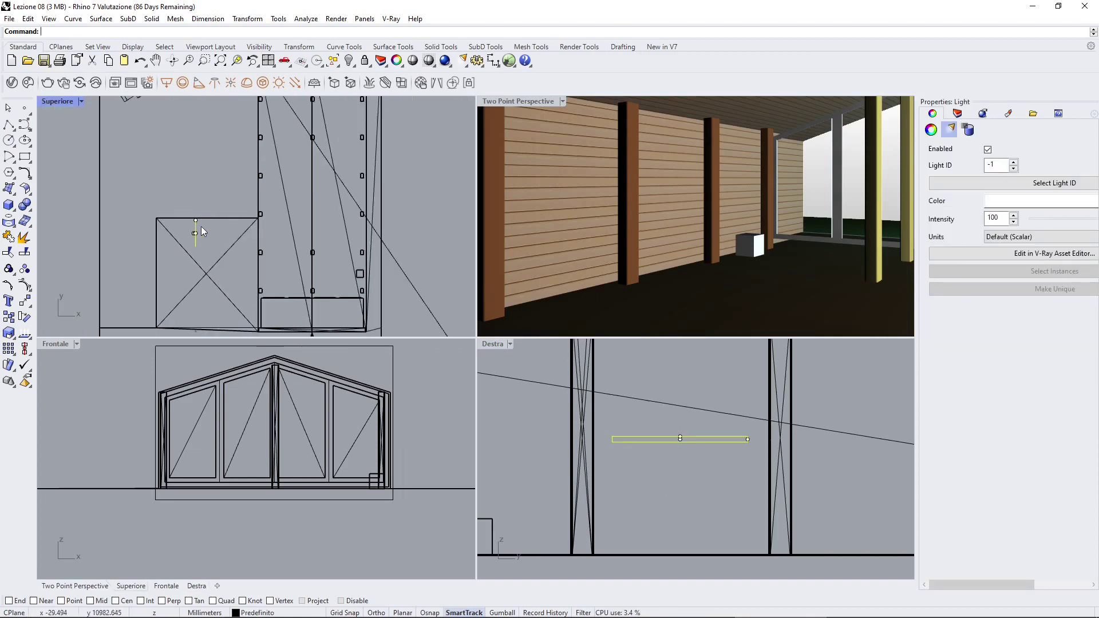
left_click_drag(201, 229, 363, 231)
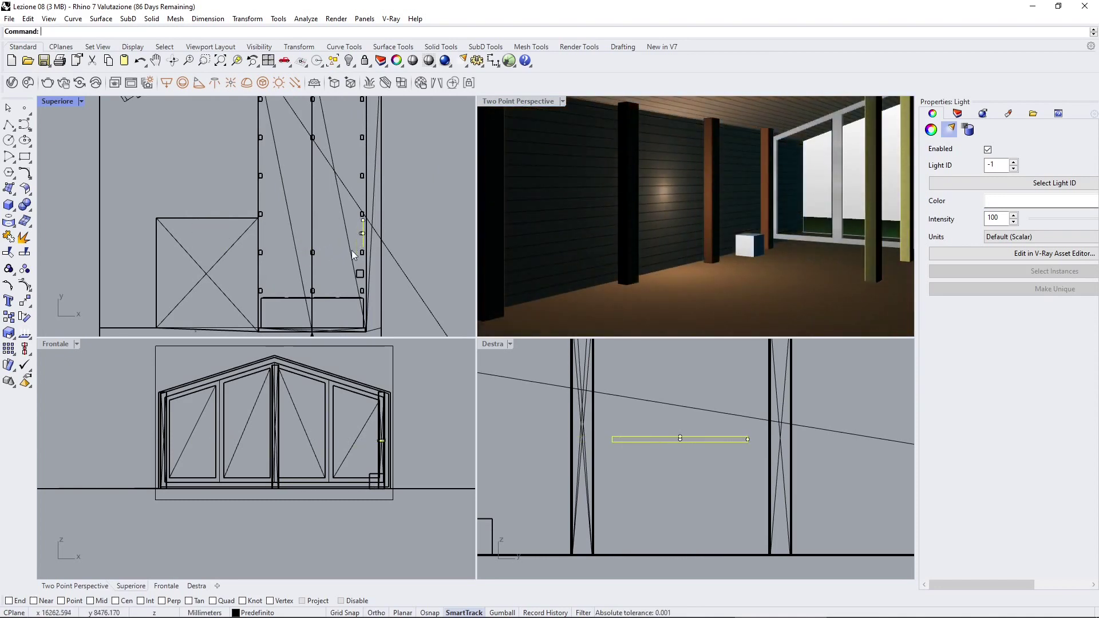
scroll(351, 250, "up", 6)
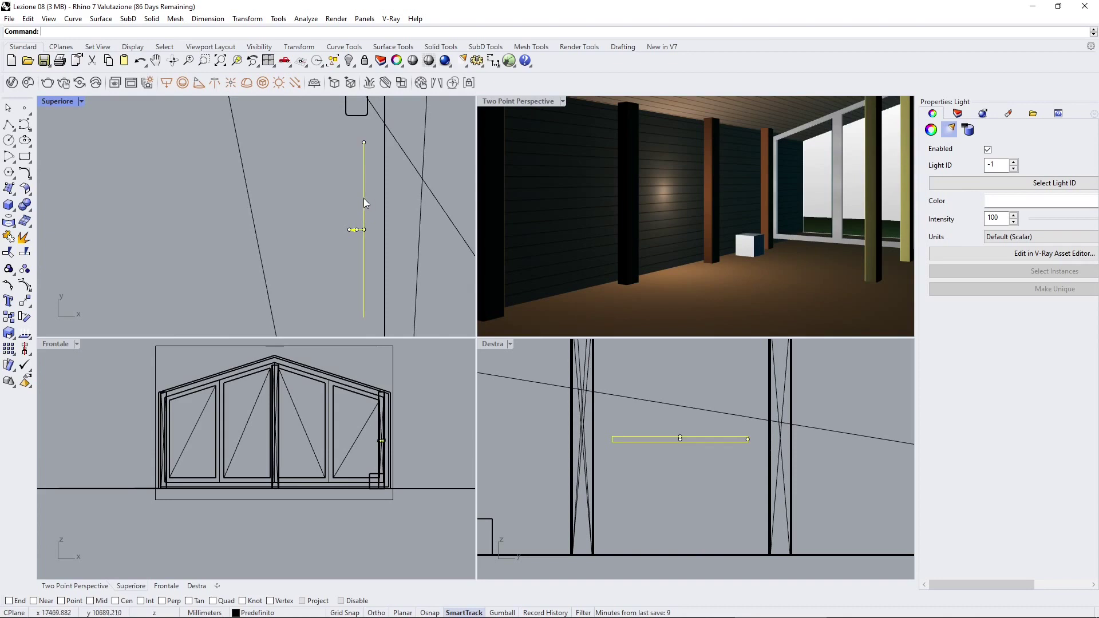
left_click_drag(362, 198, 371, 206, "shift")
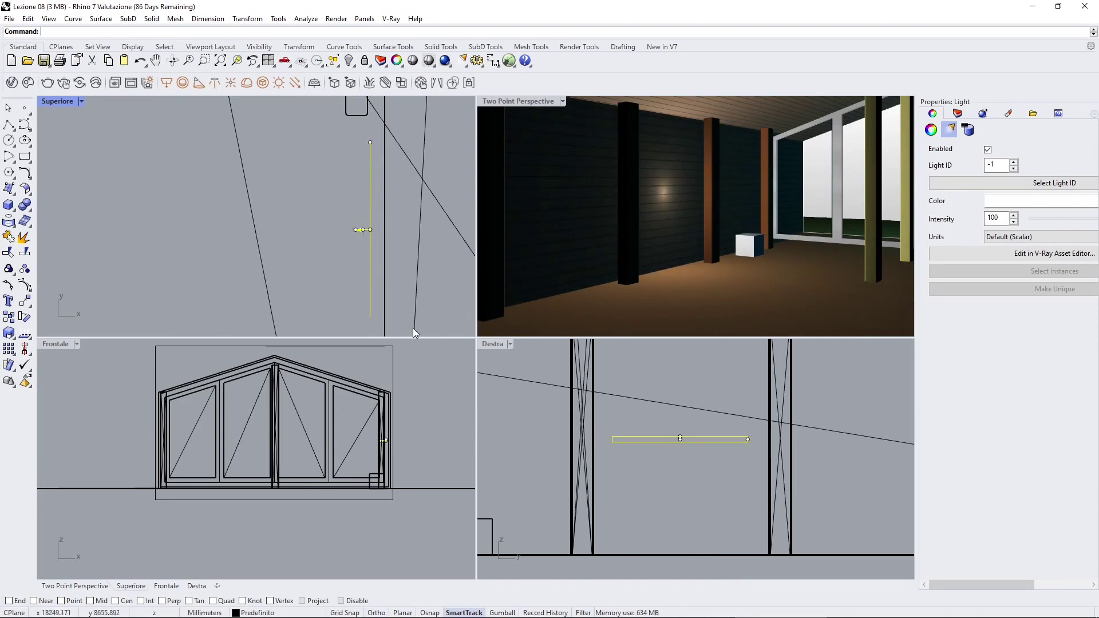
Render the two-point perspective view to check the slim wall light together with the blue facade light.
left_click(506, 210)
left_click(471, 205)
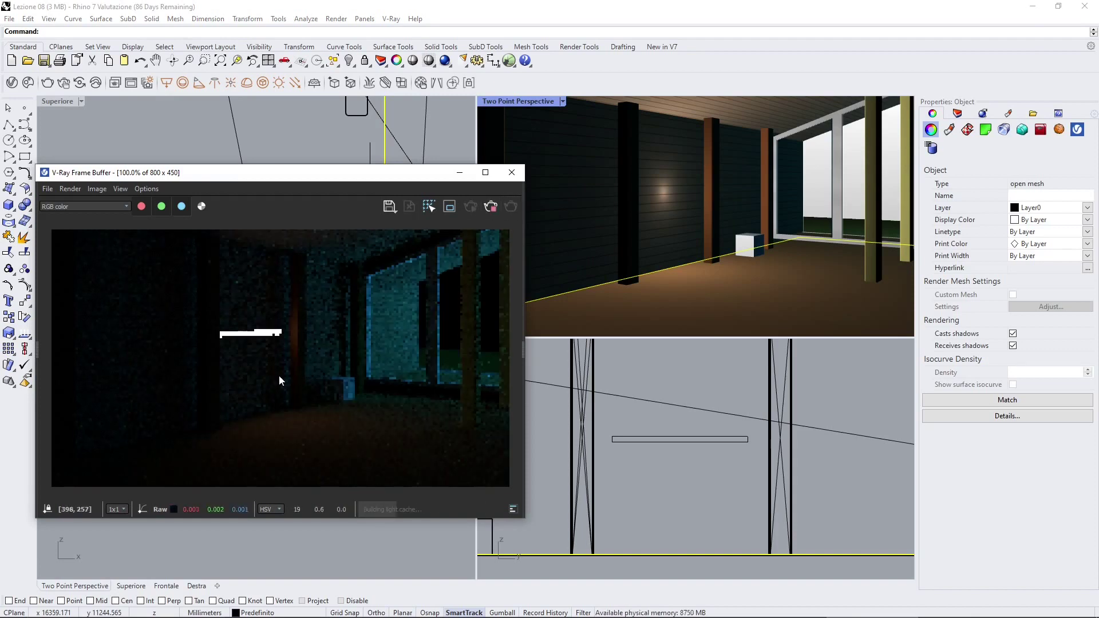
left_click_drag(256, 172, 269, 106)
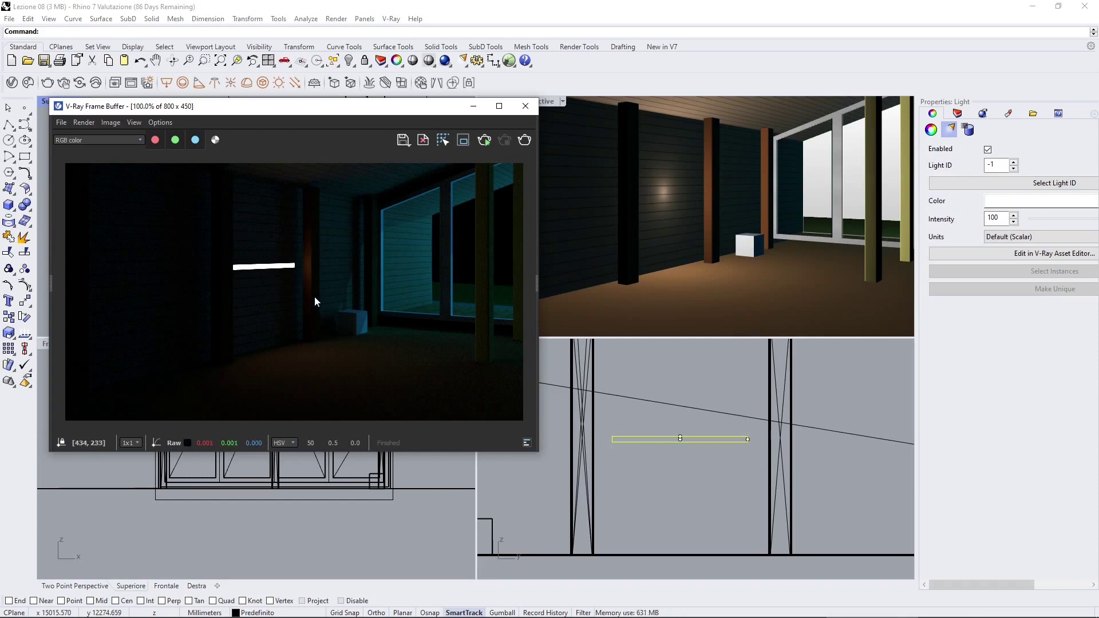
Rename the slim wall rectangle light as neon in the V-Ray asset list.
left_click_drag(208, 110, 297, 138)
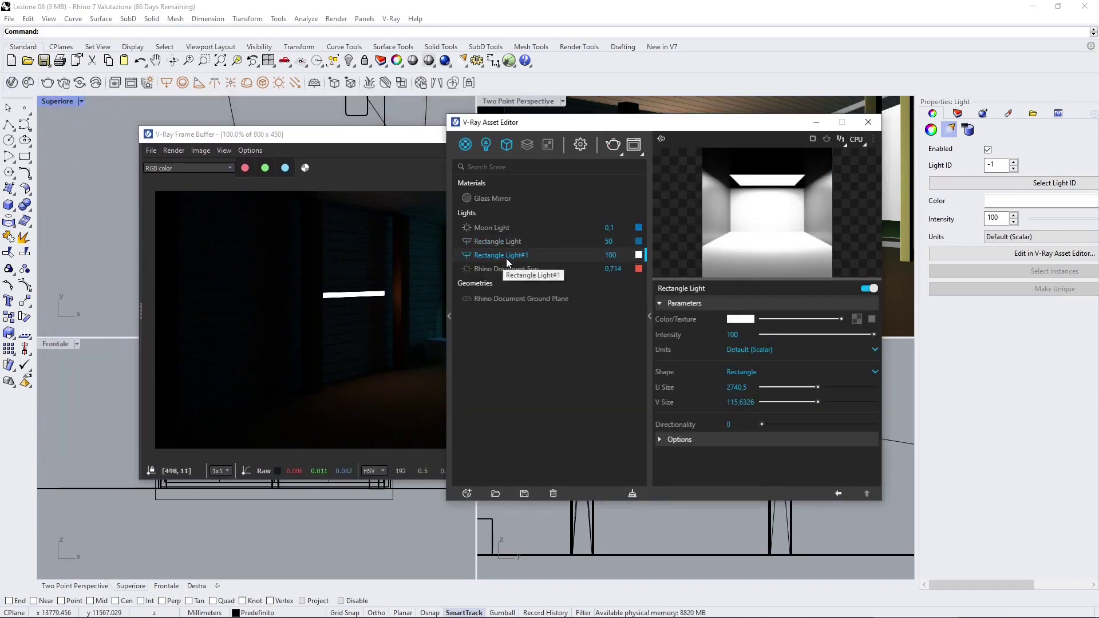
double_click(506, 255)
key("ctrl+a")
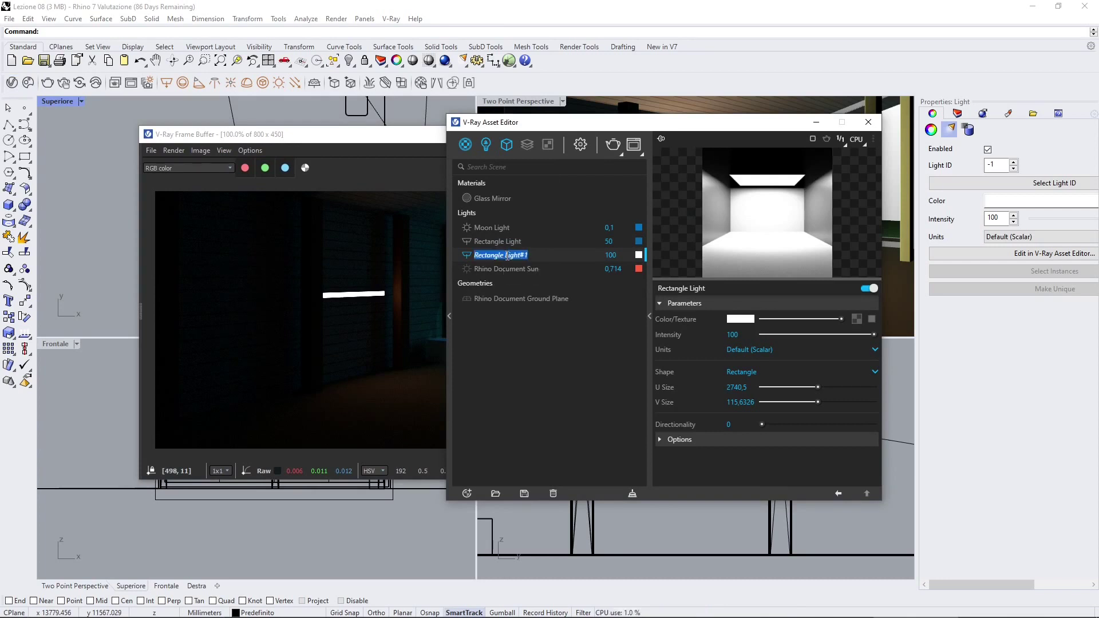
type("neon")
key("Return")
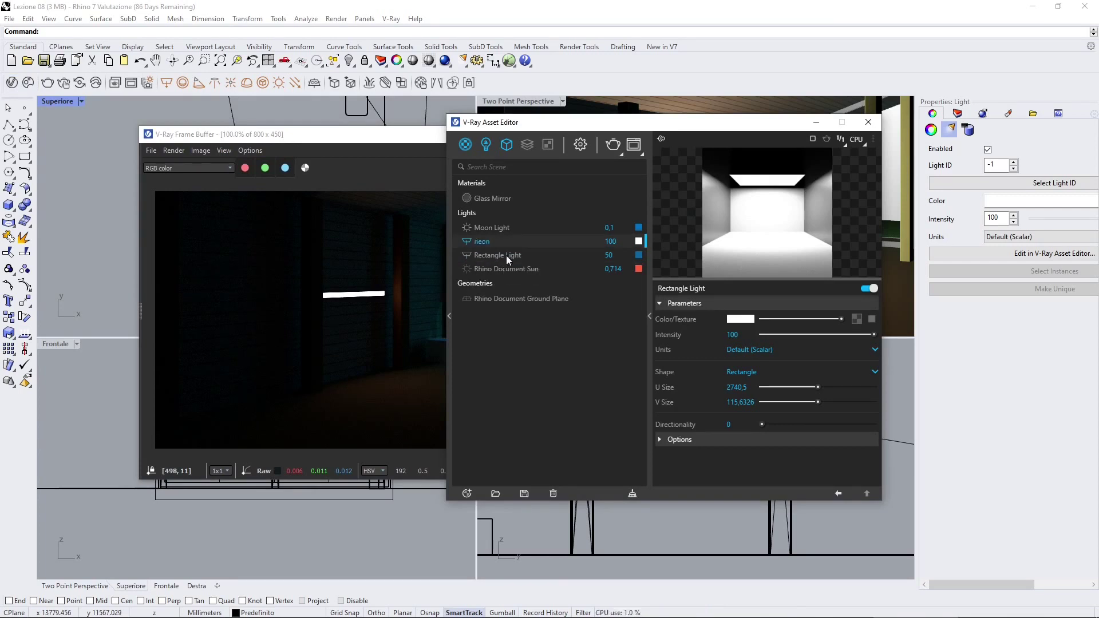
Set the neon light's color to saturated magenta with RGB 1, 0, 0.792.
left_click(740, 319)
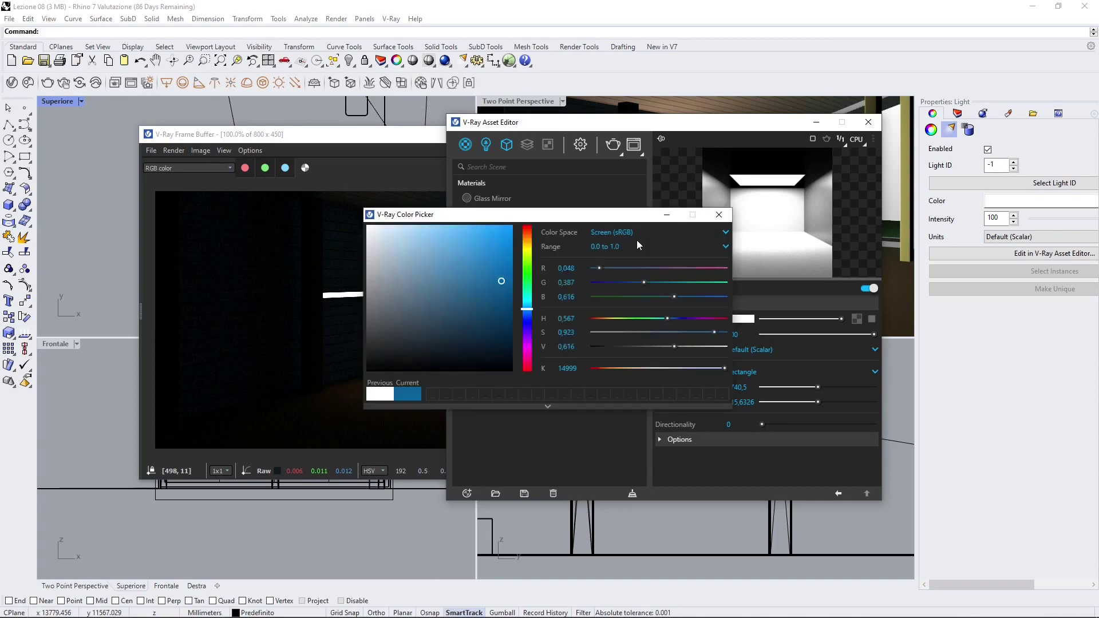
mouse_move(527, 277)
left_mouse_down()
mouse_move(529, 251)
mouse_move(528, 354)
left_mouse_up()
left_click(508, 270)
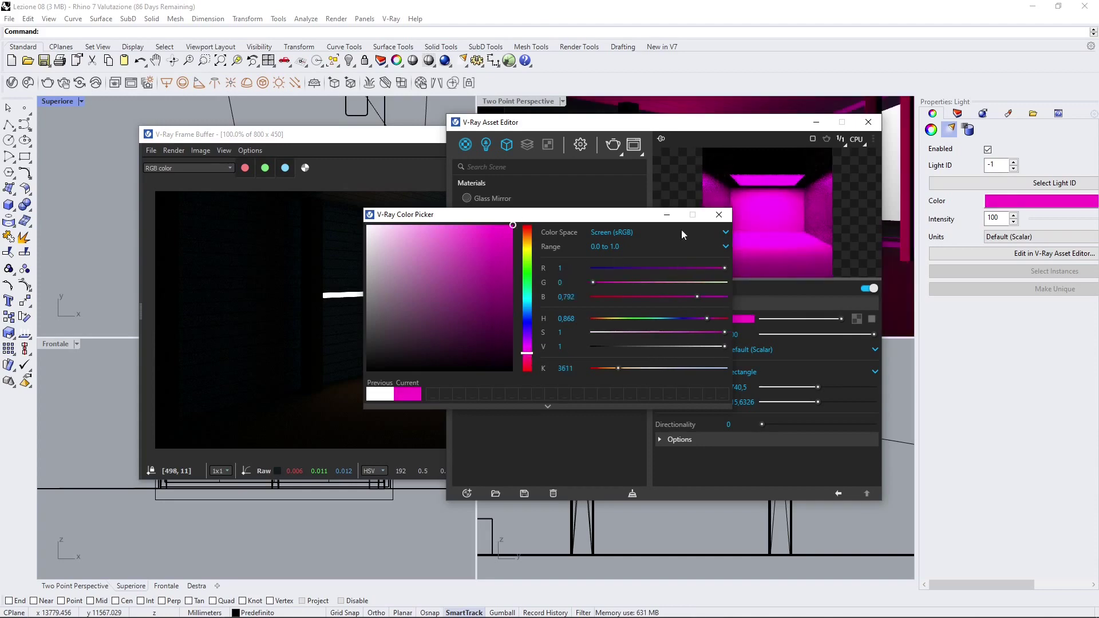
left_click(719, 214)
left_click_drag(708, 125, 746, 125)
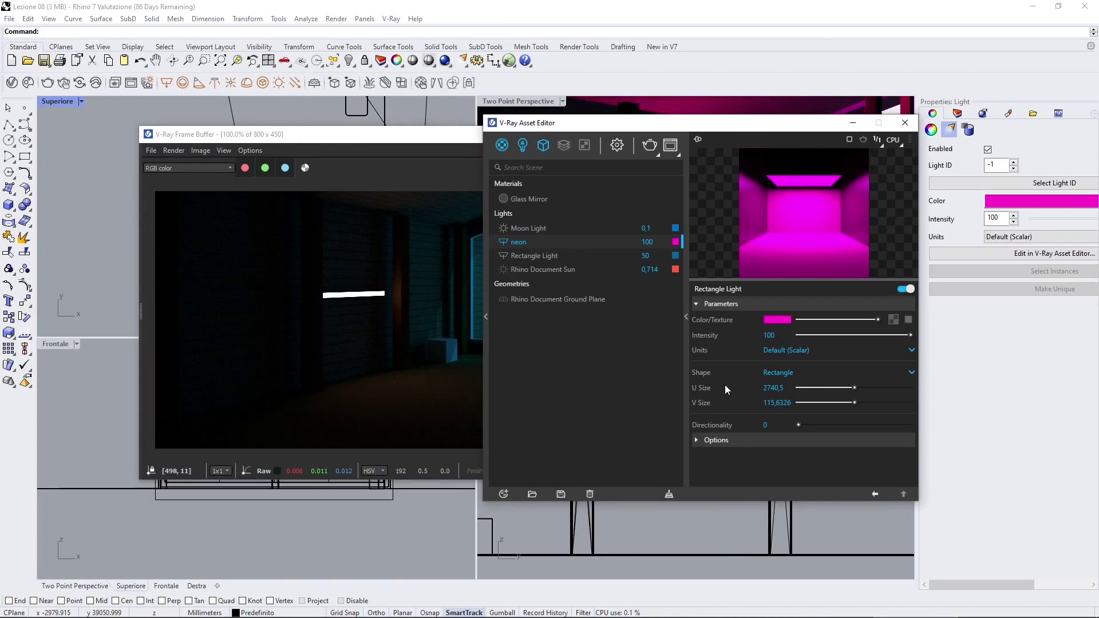
Resize the neon light to U 2493.6 and V 121.8, and make it double sided.
left_click_drag(853, 388, 857, 403)
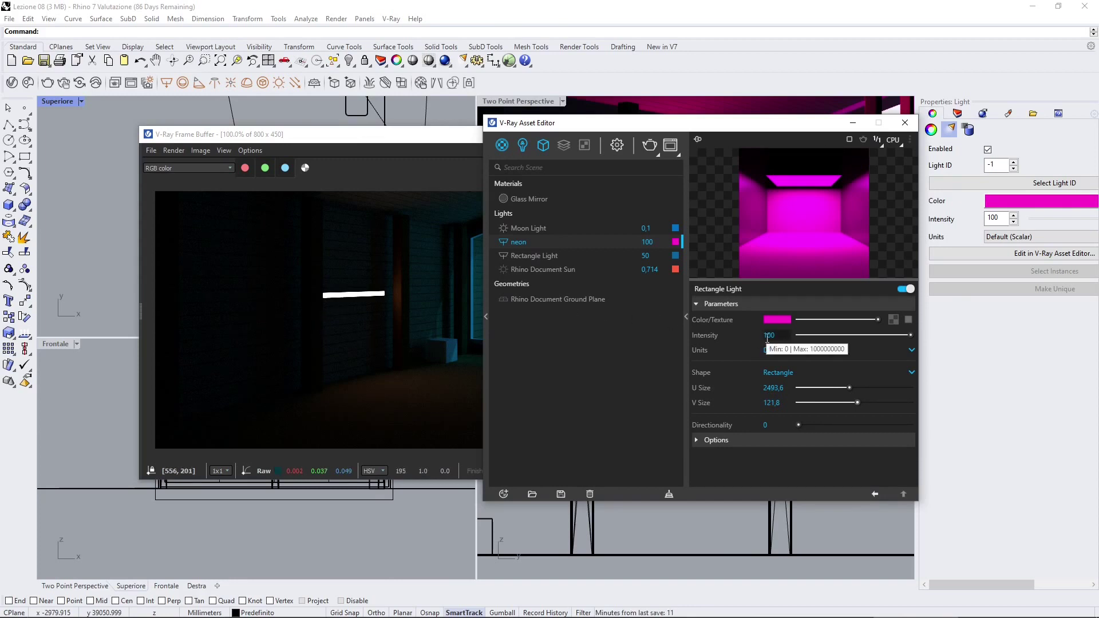
left_click(703, 440)
scroll(750, 438, "down", 1)
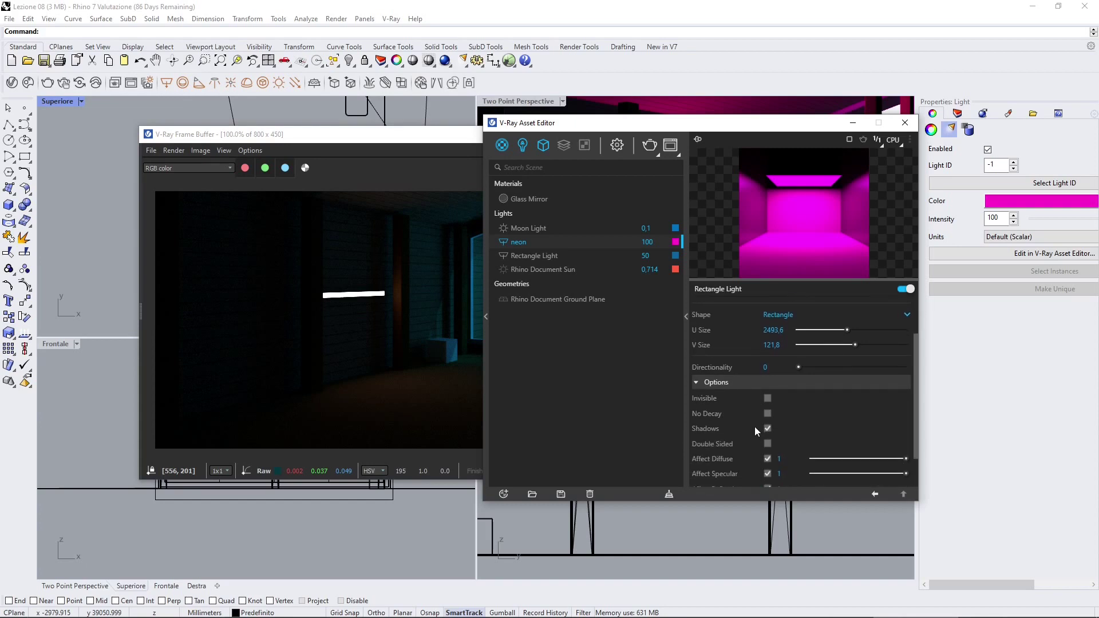
scroll(754, 427, "down", 1)
left_click(767, 402)
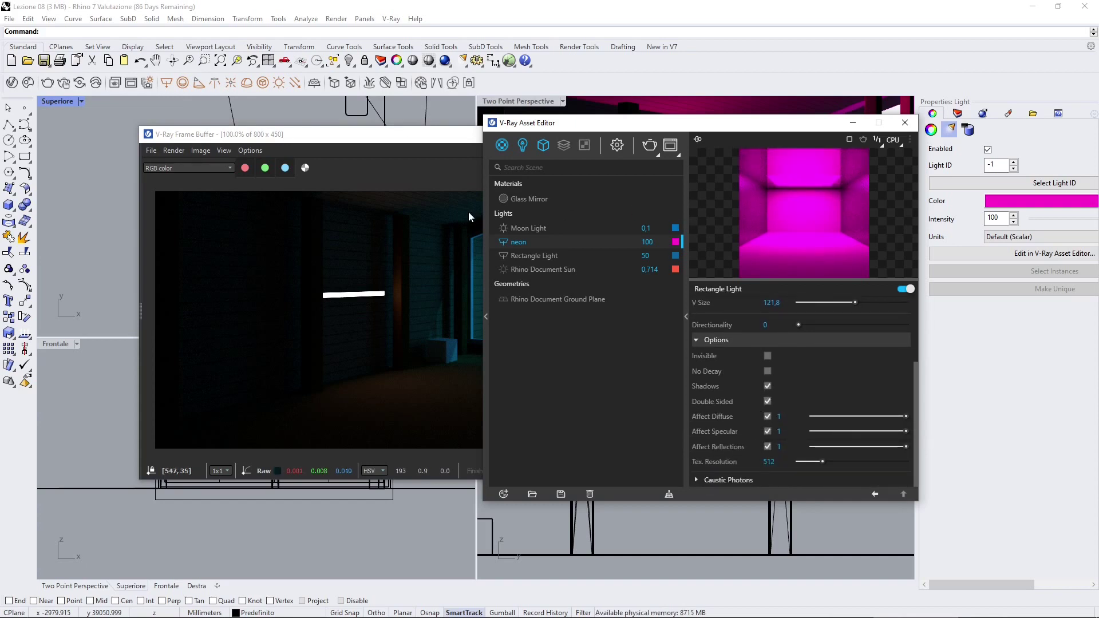
Start a test render of the magenta neon light and activate the two-point perspective view.
left_click(446, 176)
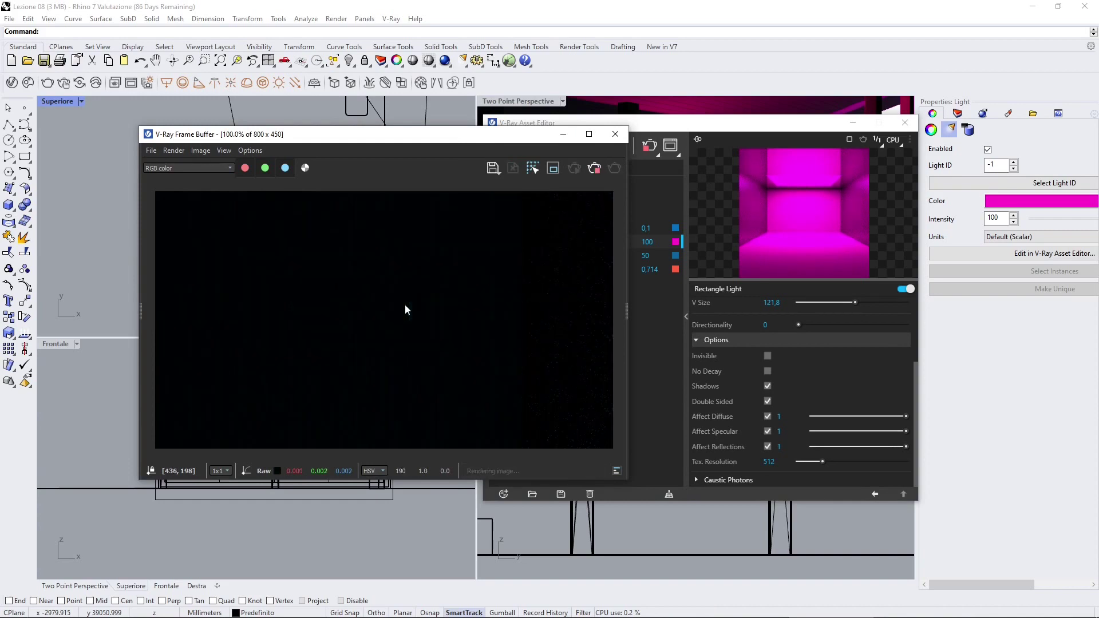
left_click(662, 99)
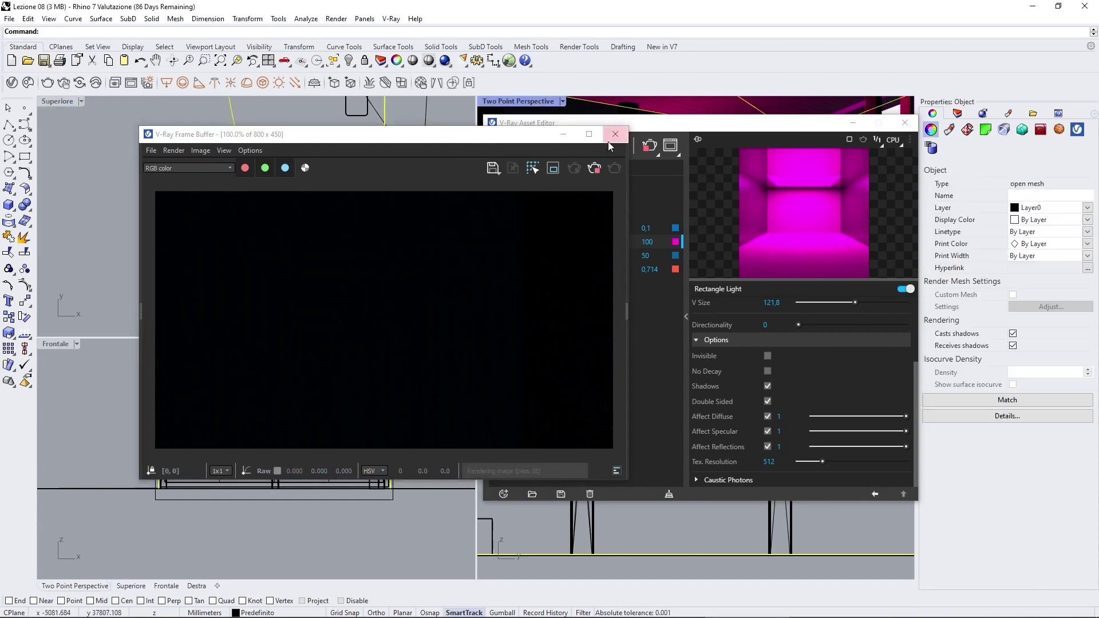